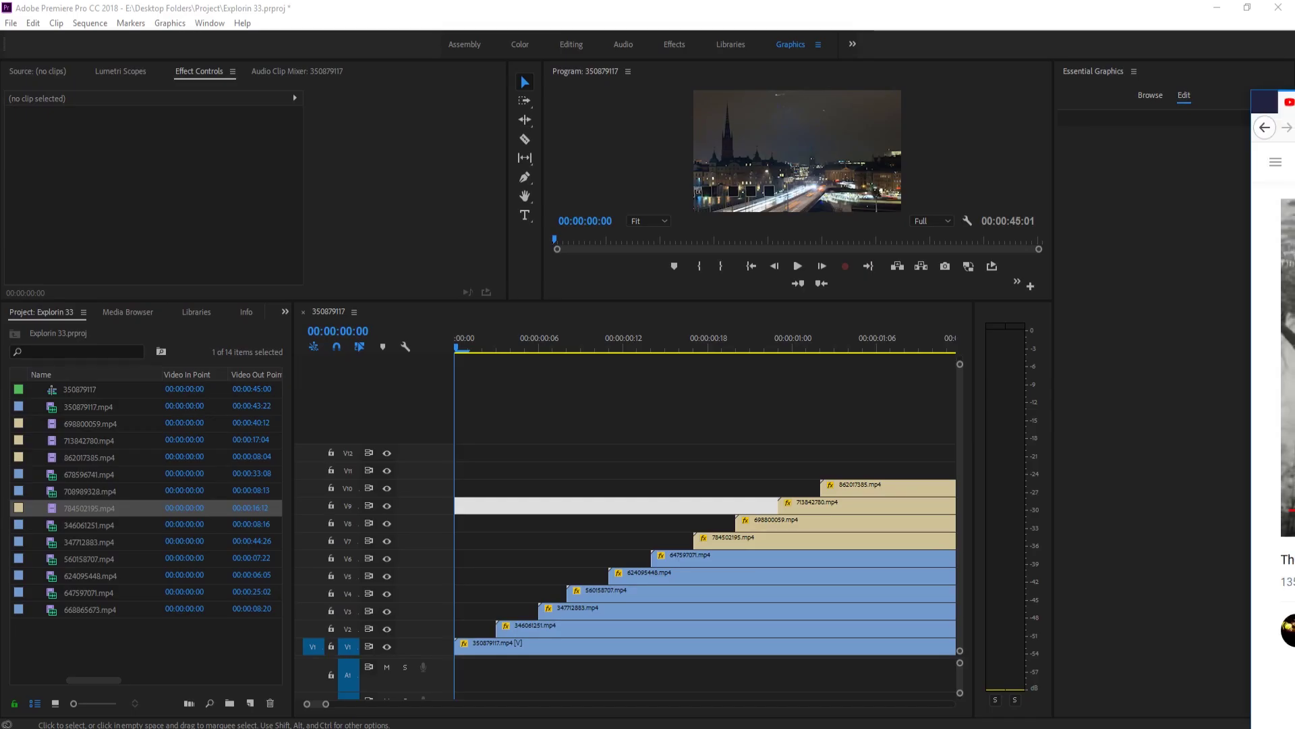
- Replay The Big Bang Theory opening on YouTube from 0:07 to 0:10, then move Firefox off screen
left_click_drag(1268, 101, 653, 78)
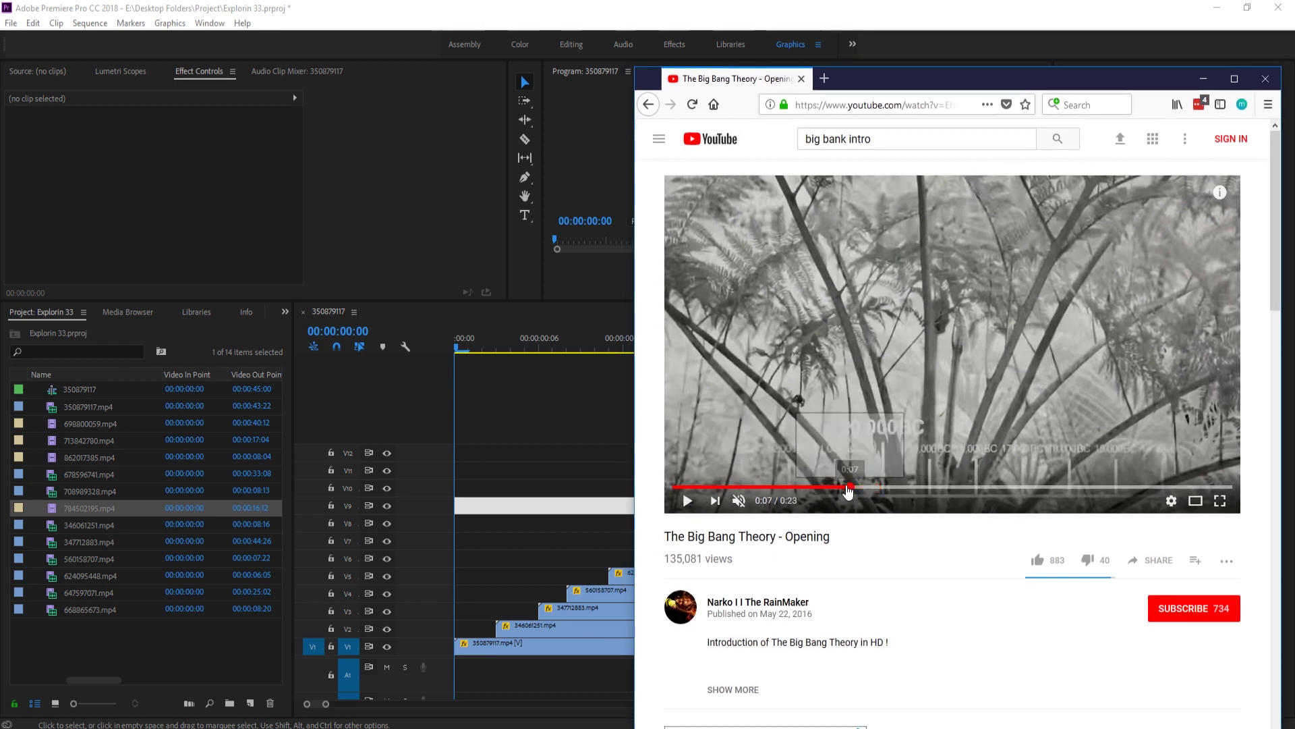
left_click(850, 486)
left_click(690, 502)
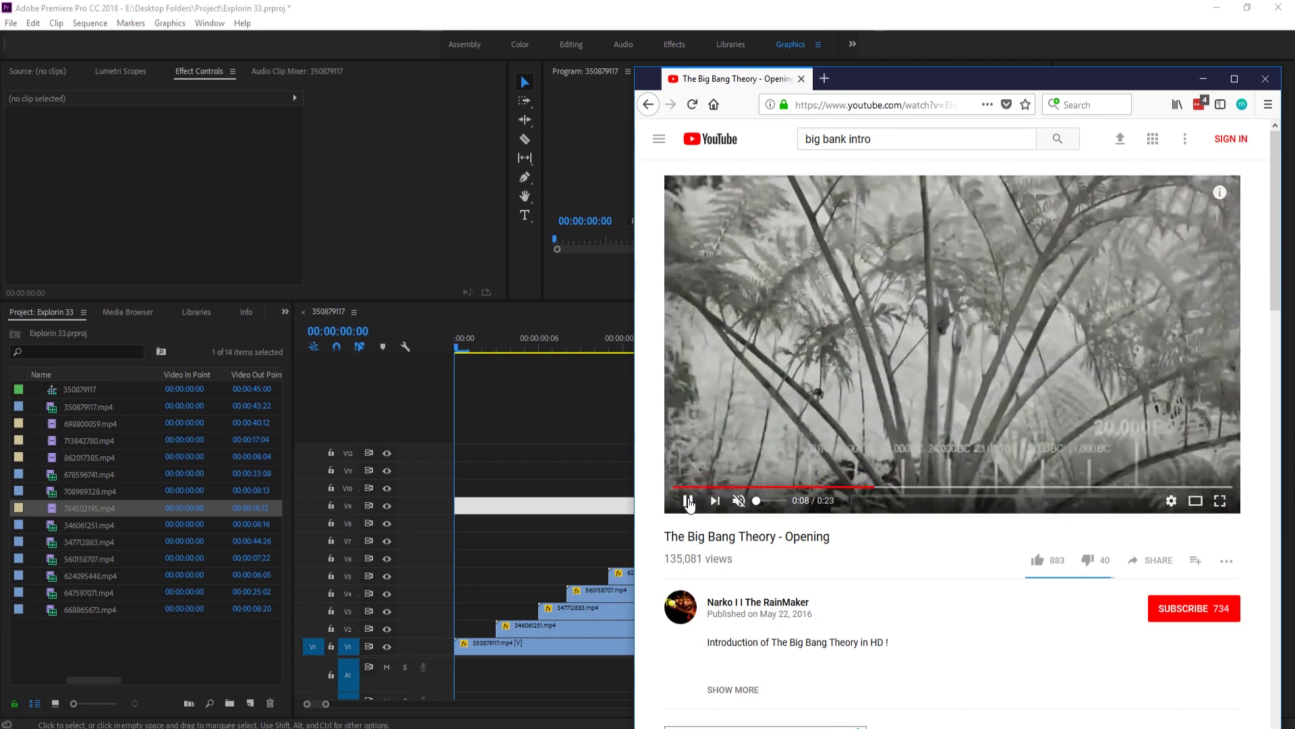
left_click(688, 501)
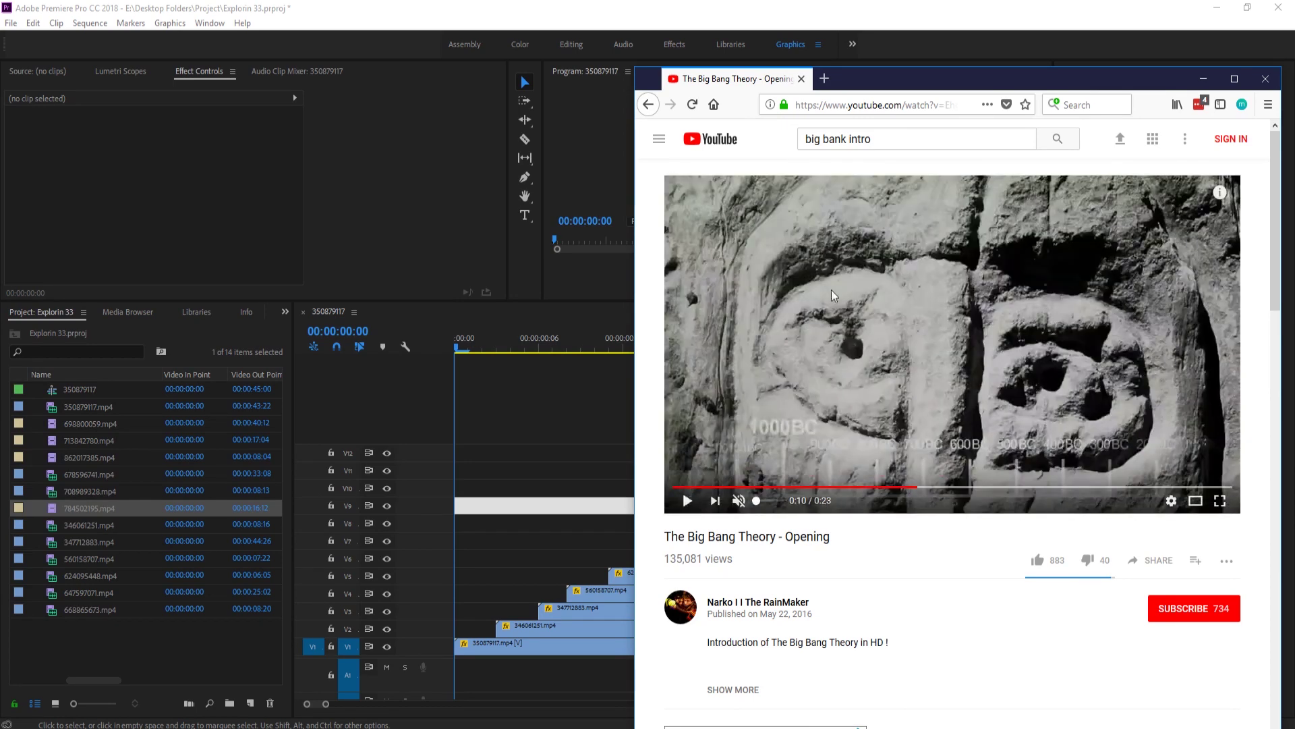
left_click_drag(950, 68, 1294, 114)
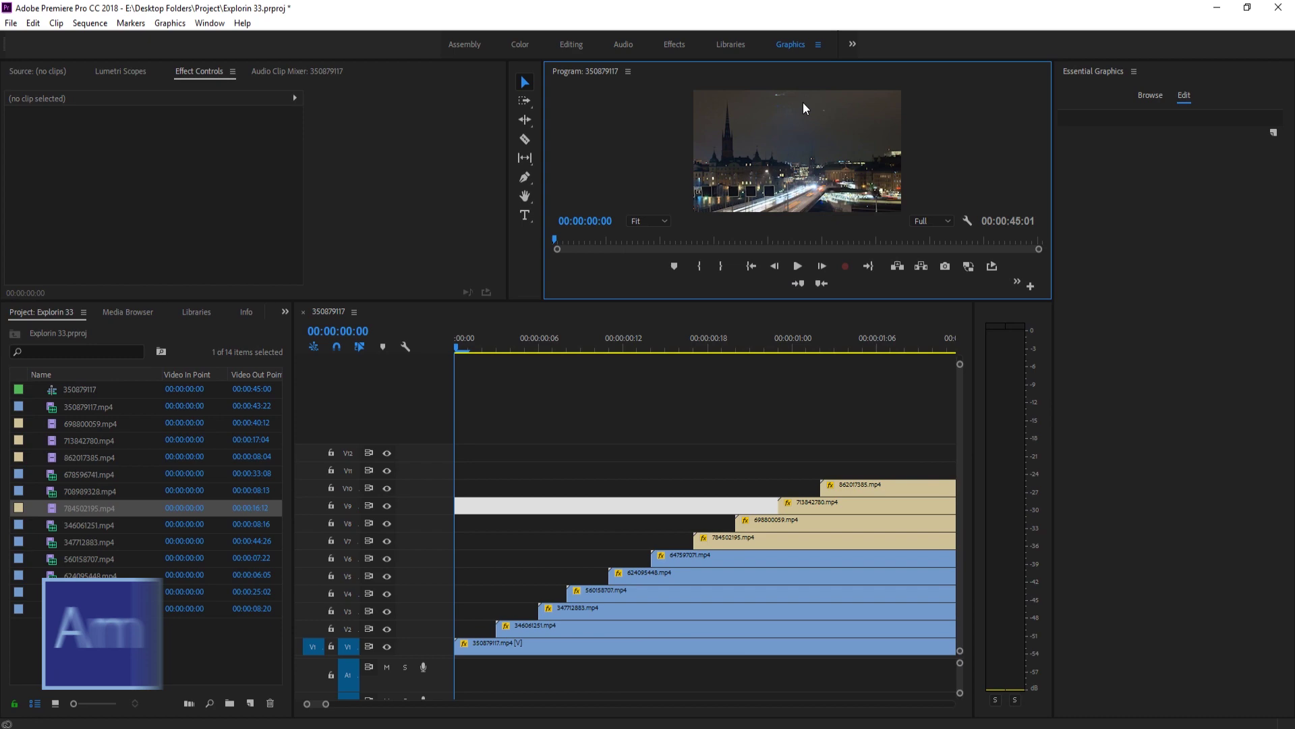
- Play the staircase montage in a maximized Program monitor, stop at 00:00:01:11, then restore the panels
key("grave")
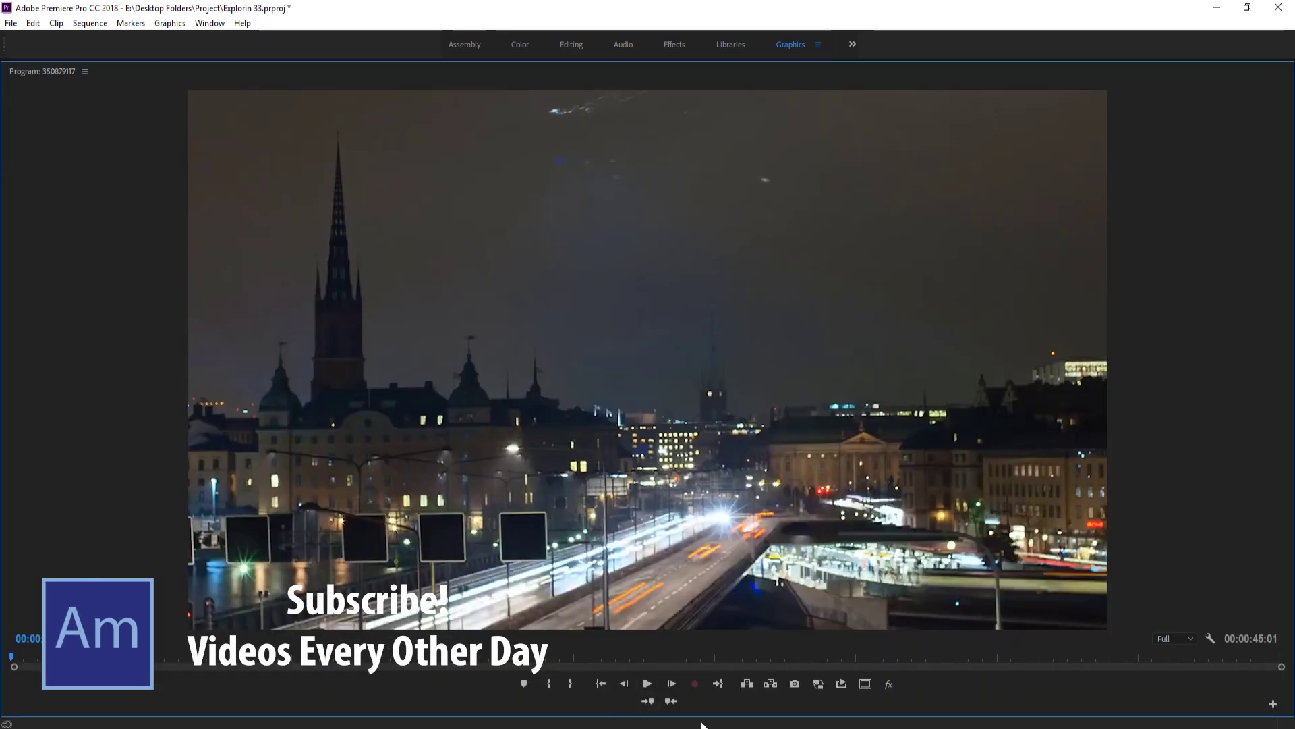
left_click(650, 682)
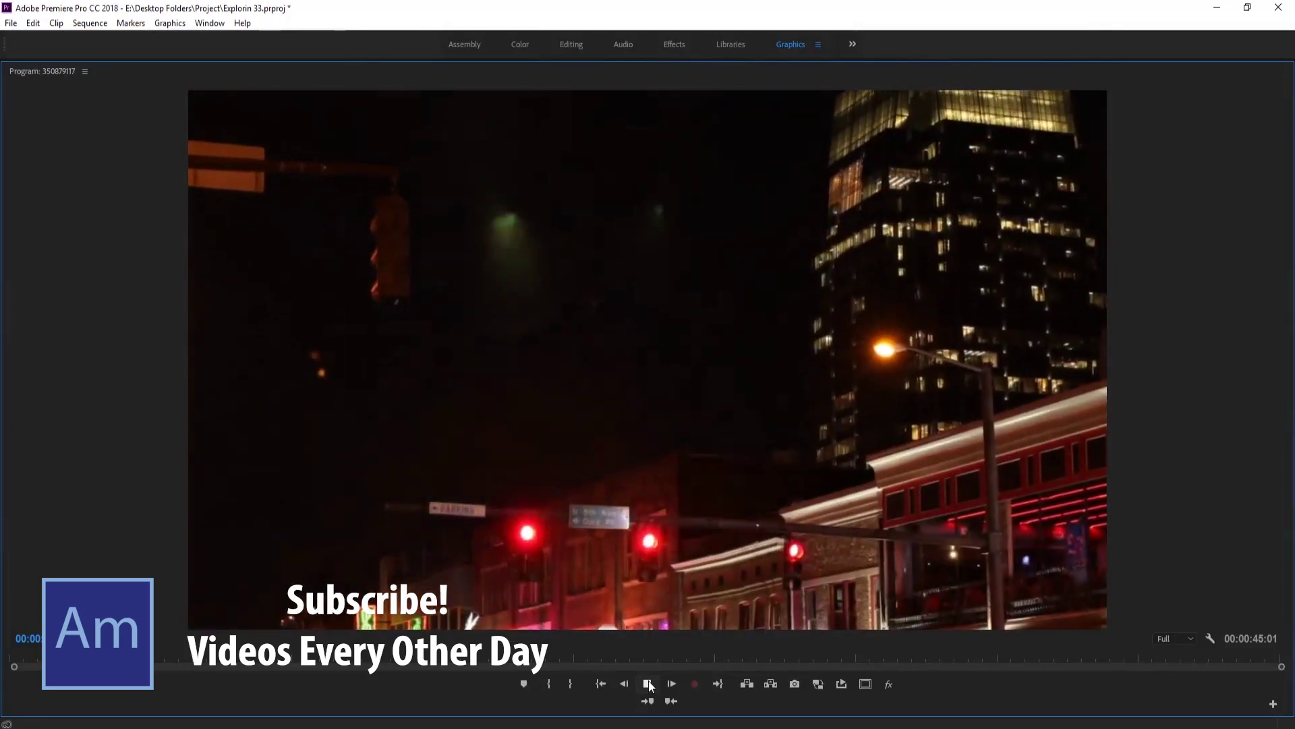
left_click(649, 683)
left_click(14, 658)
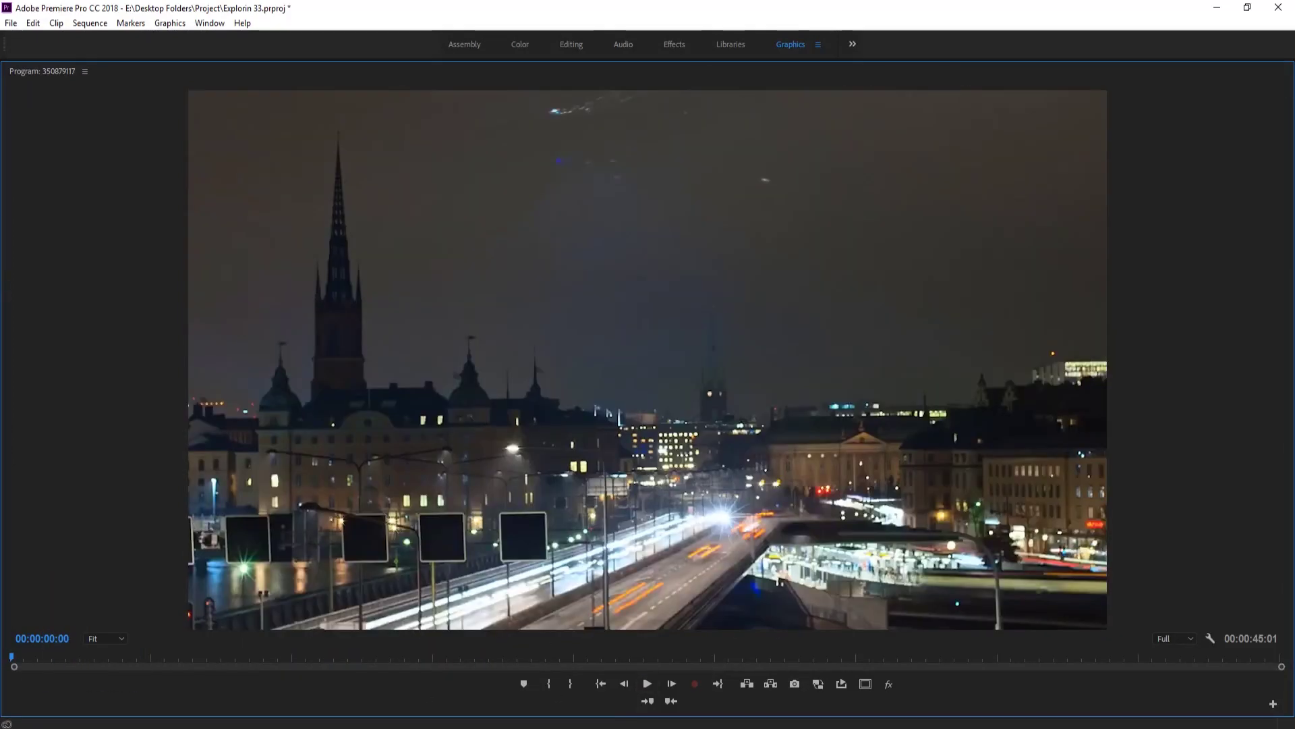
left_click(648, 684)
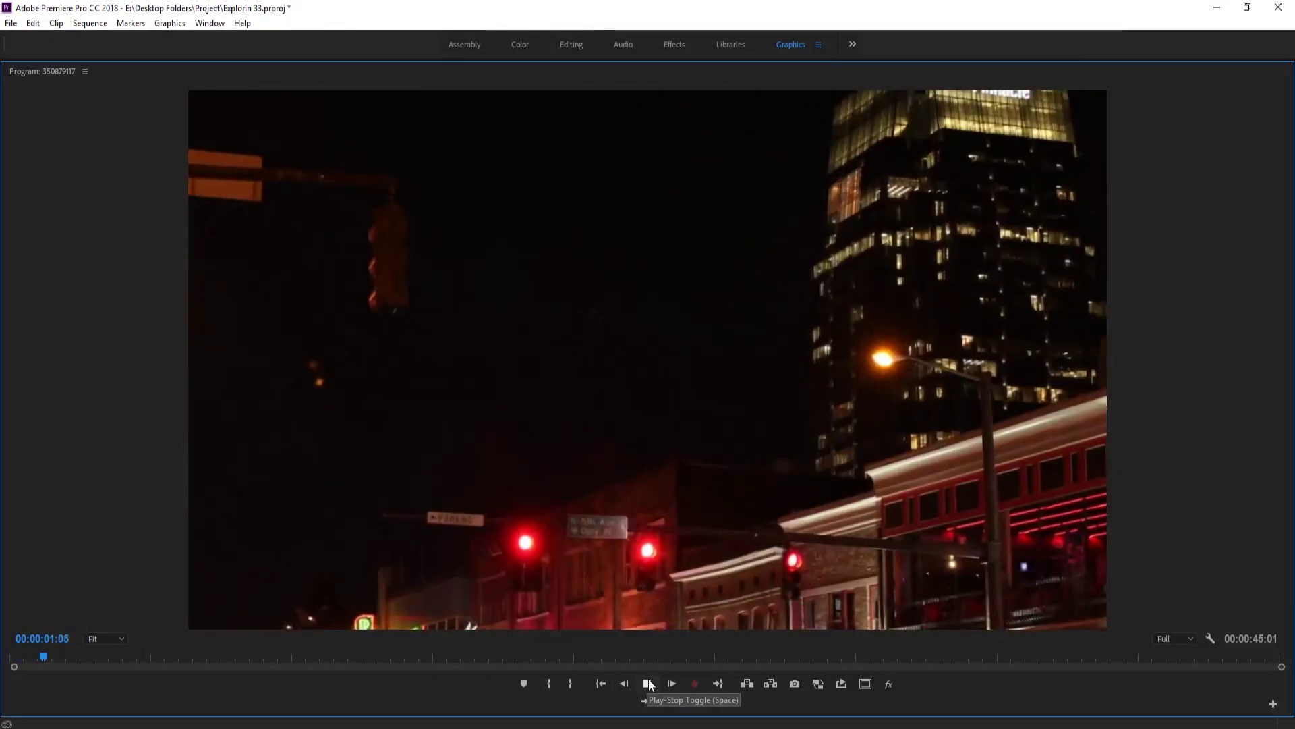
left_click(649, 684)
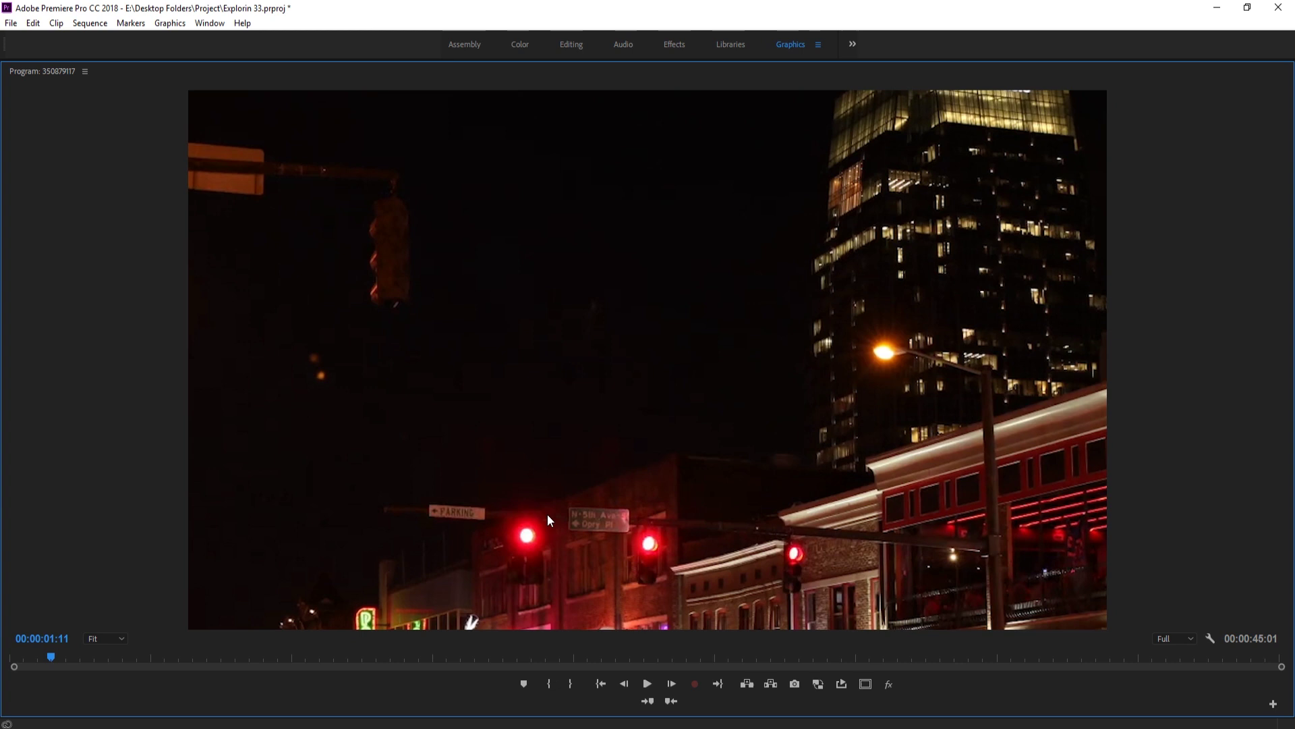
key("grave")
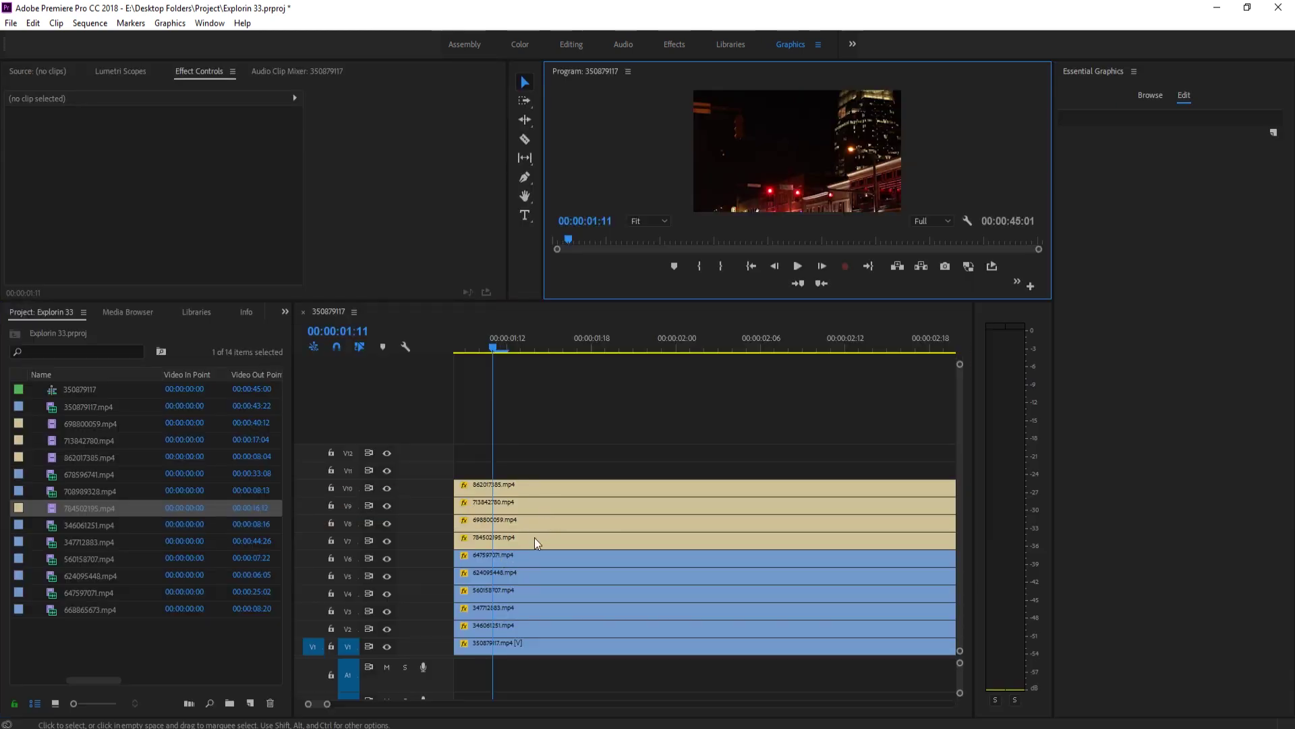
- Zoom out the current timeline and create a new sequence, Sequence 01
left_click(317, 714)
key("backslash")
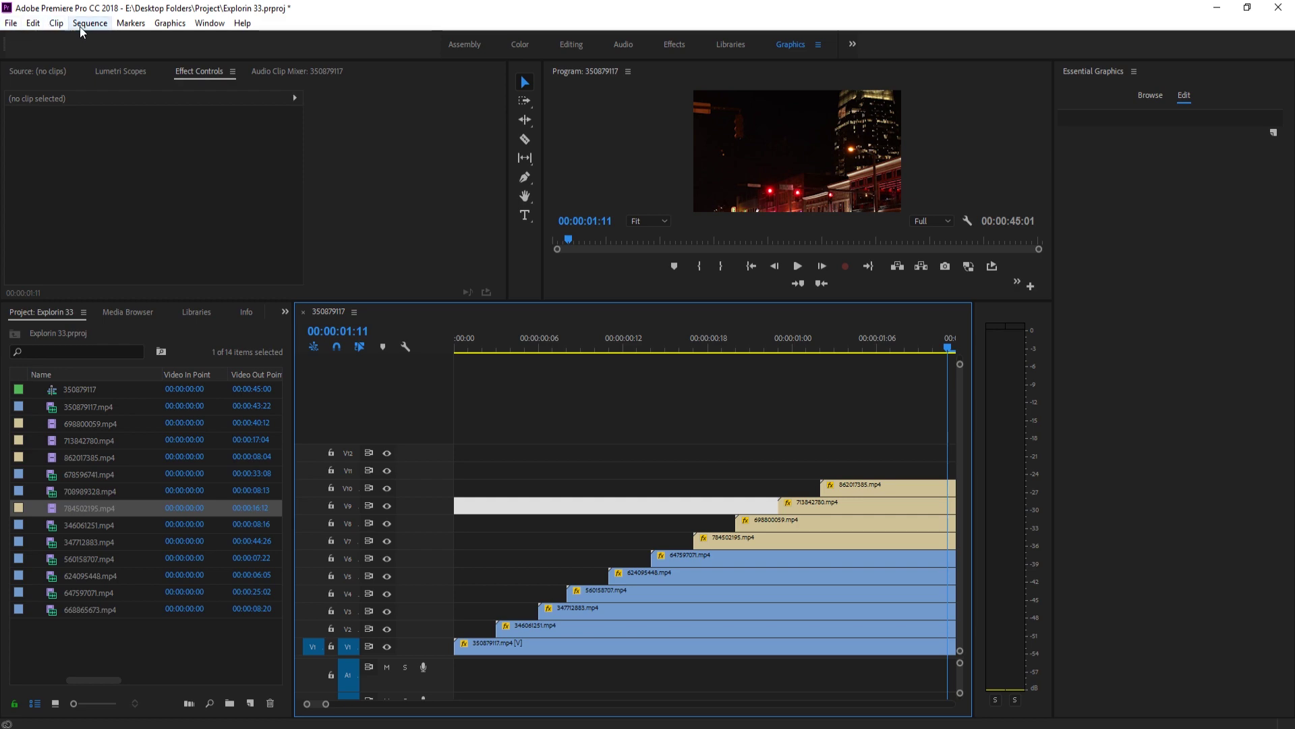
left_click(33, 23)
mouse_move(67, 52)
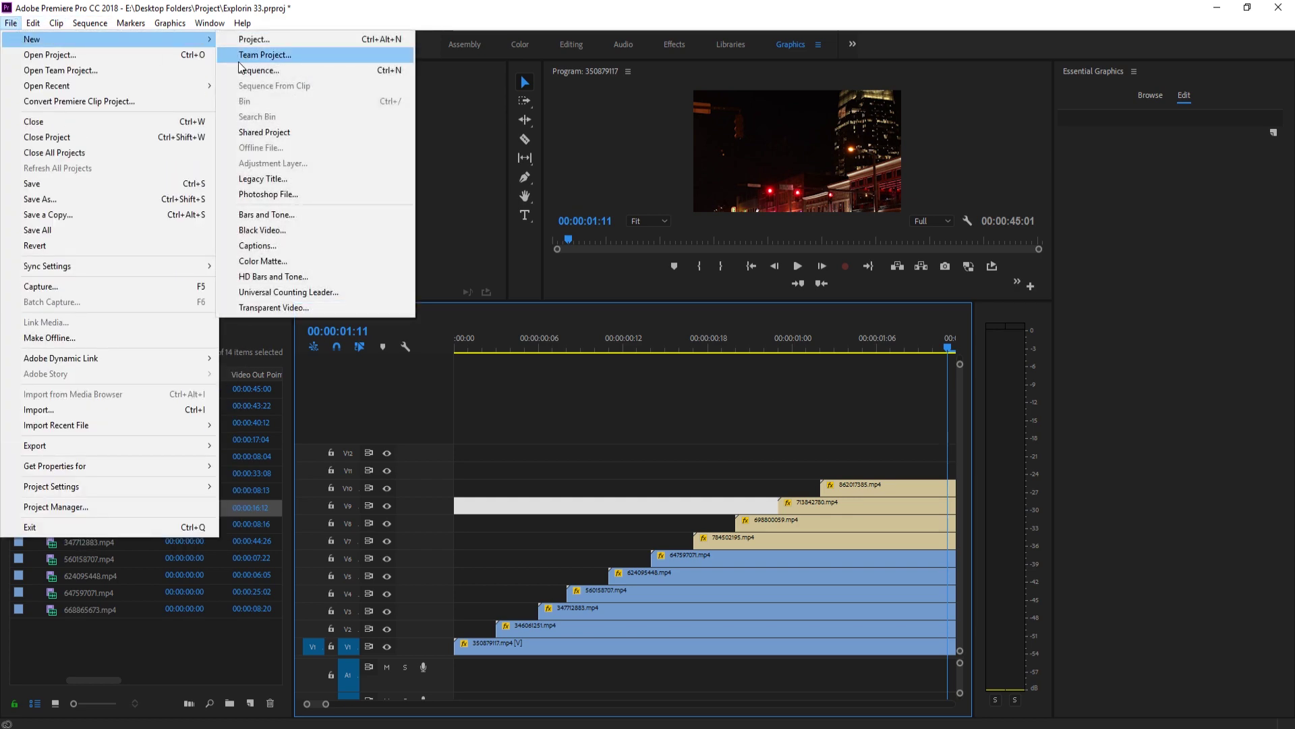
left_click(244, 72)
left_click(734, 600)
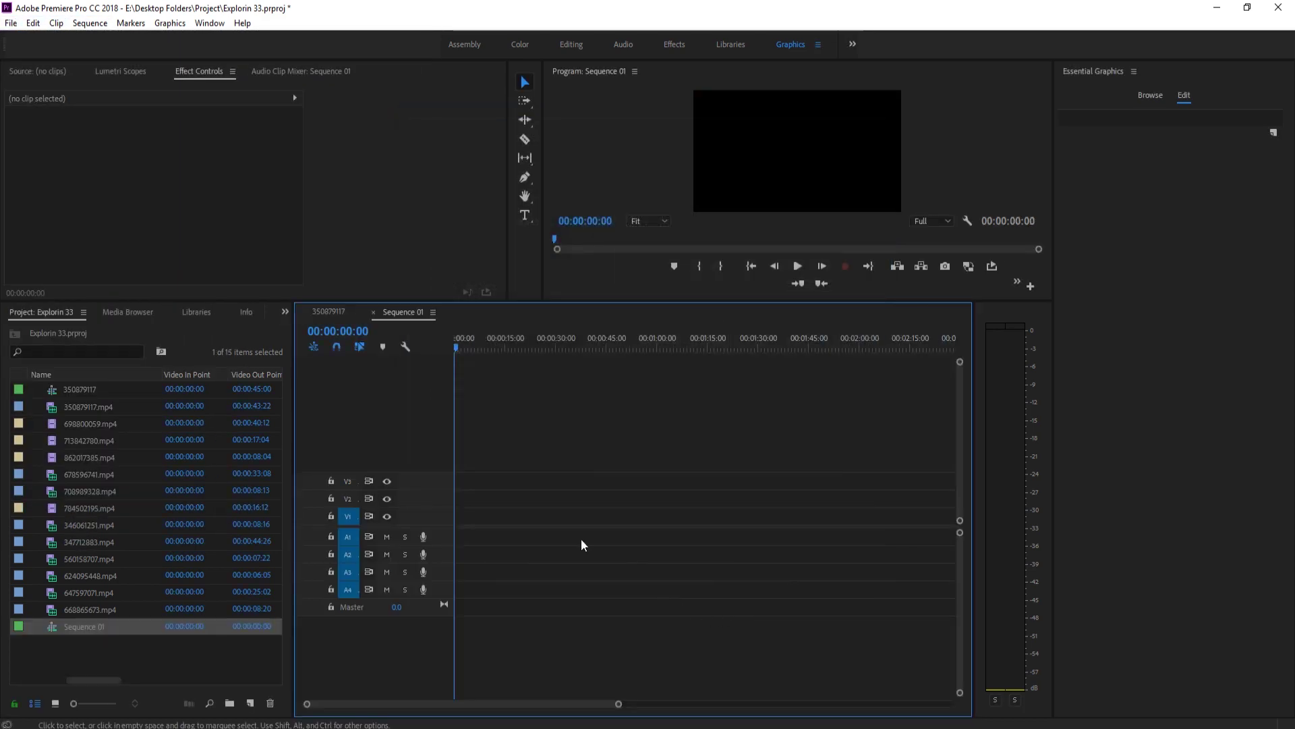
- Place 350879117.mp4 on V1, matching the sequence settings to the clip, and zoom the timeline in
left_click(92, 412)
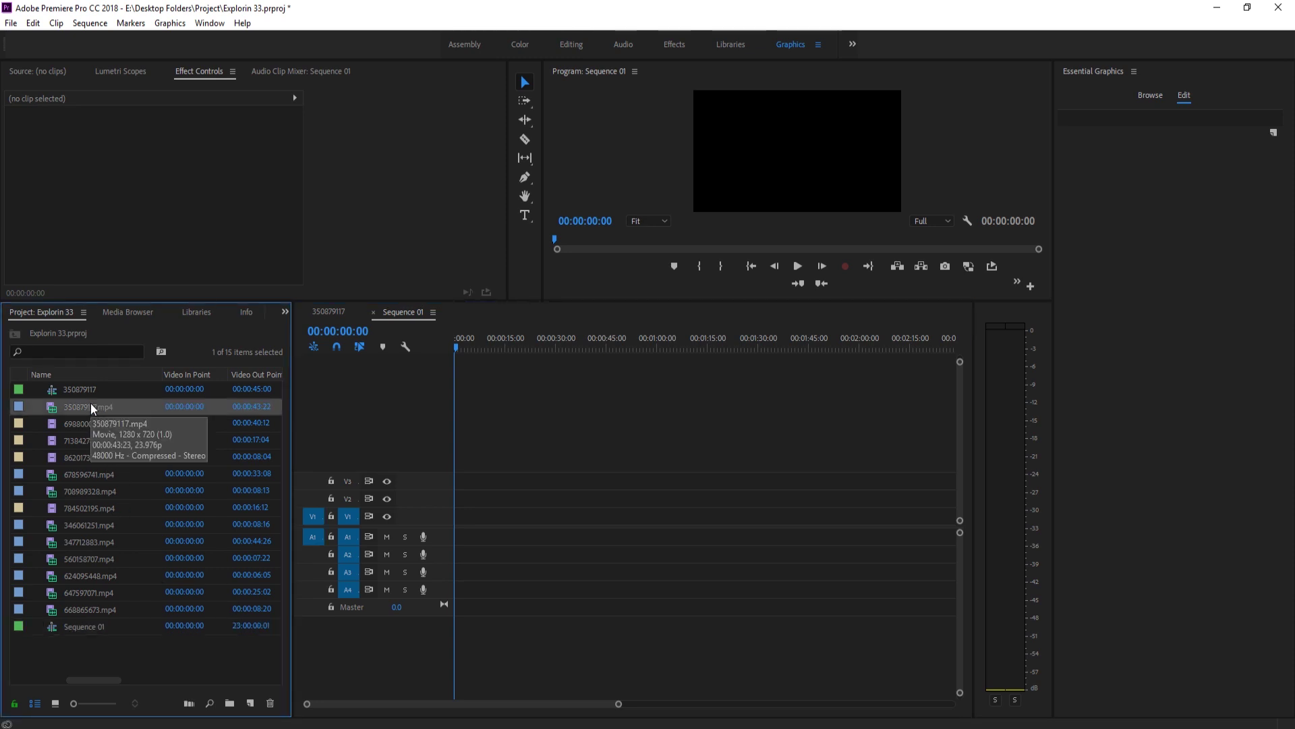
left_click_drag(66, 412, 457, 536)
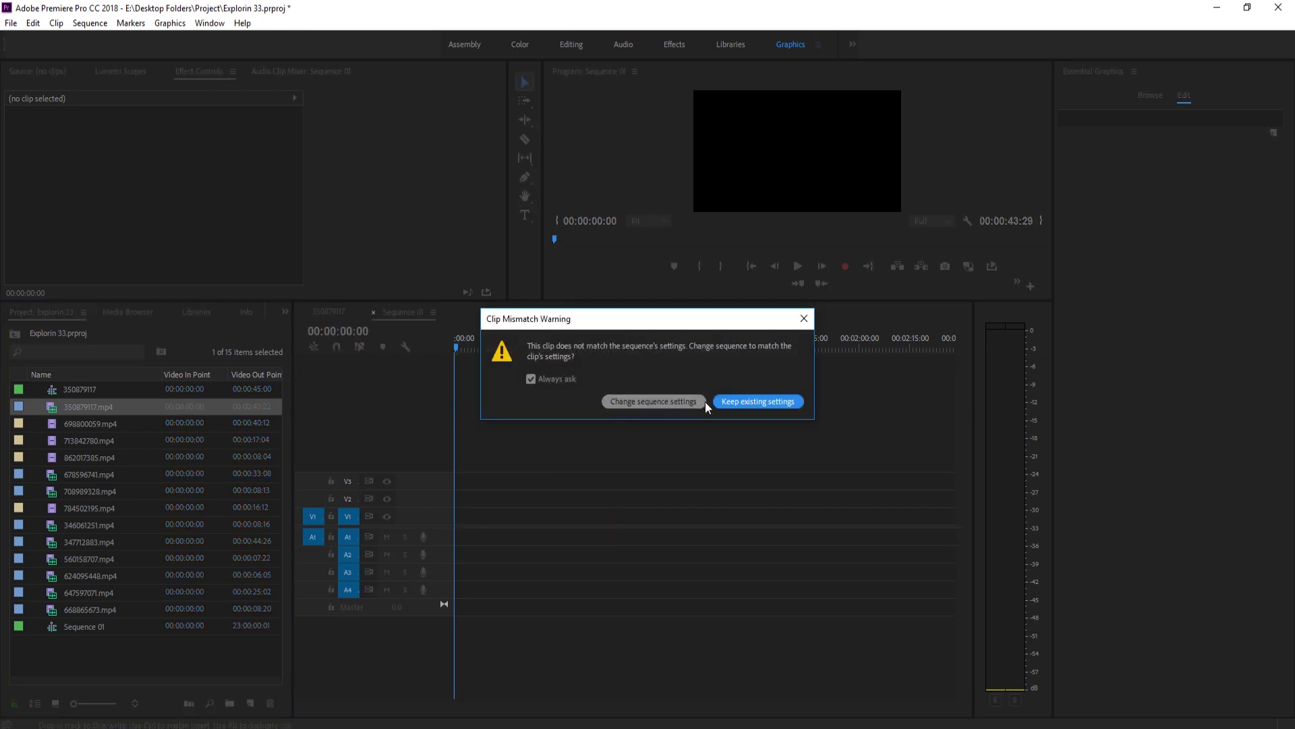
left_click(665, 401)
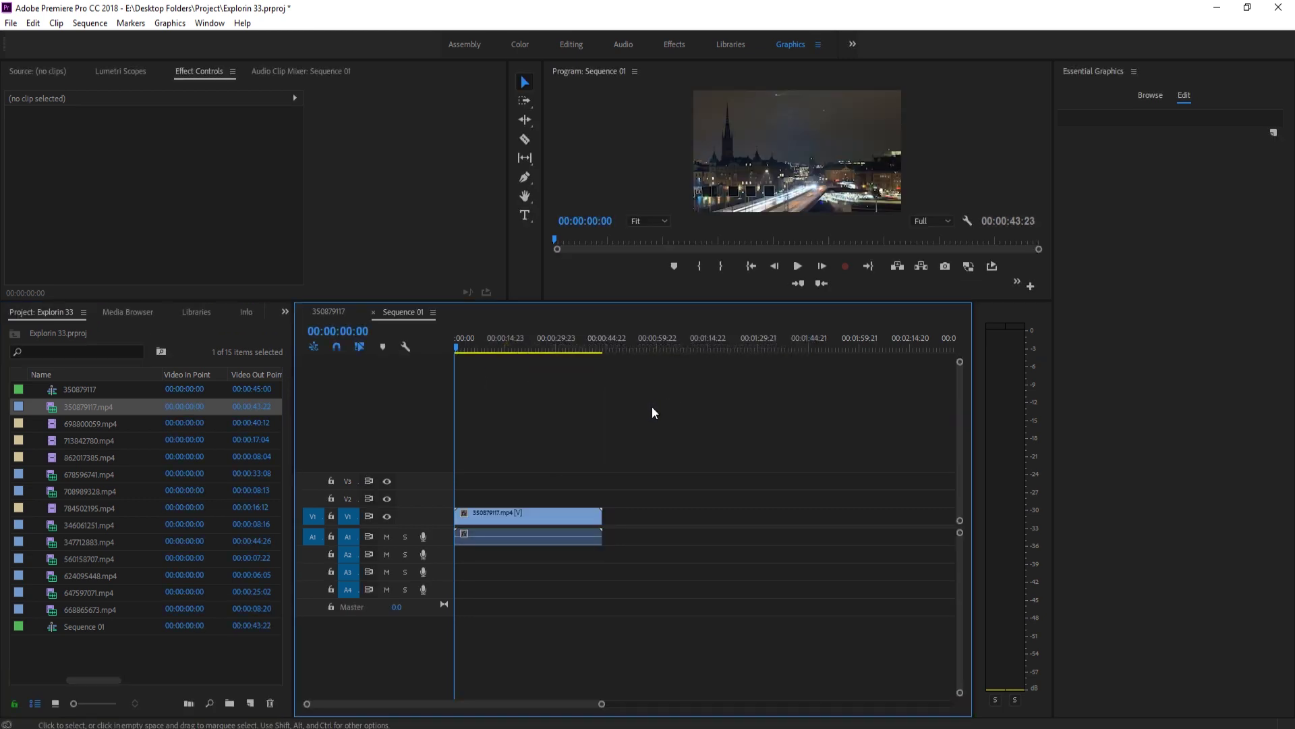
key("equal")
key("equal")
key("equal")
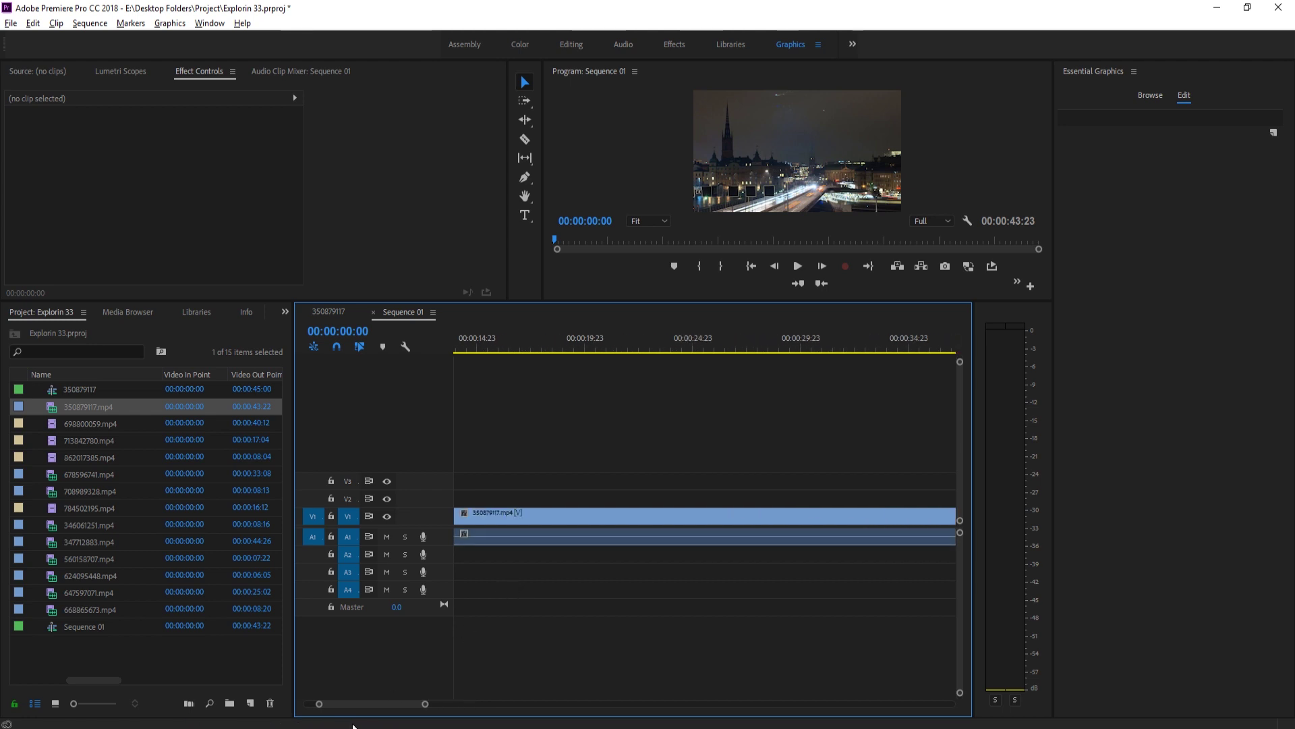
- Keyframe the clip's Scale from 100 at the start to 125 at 00:00:00:03
left_click(480, 514)
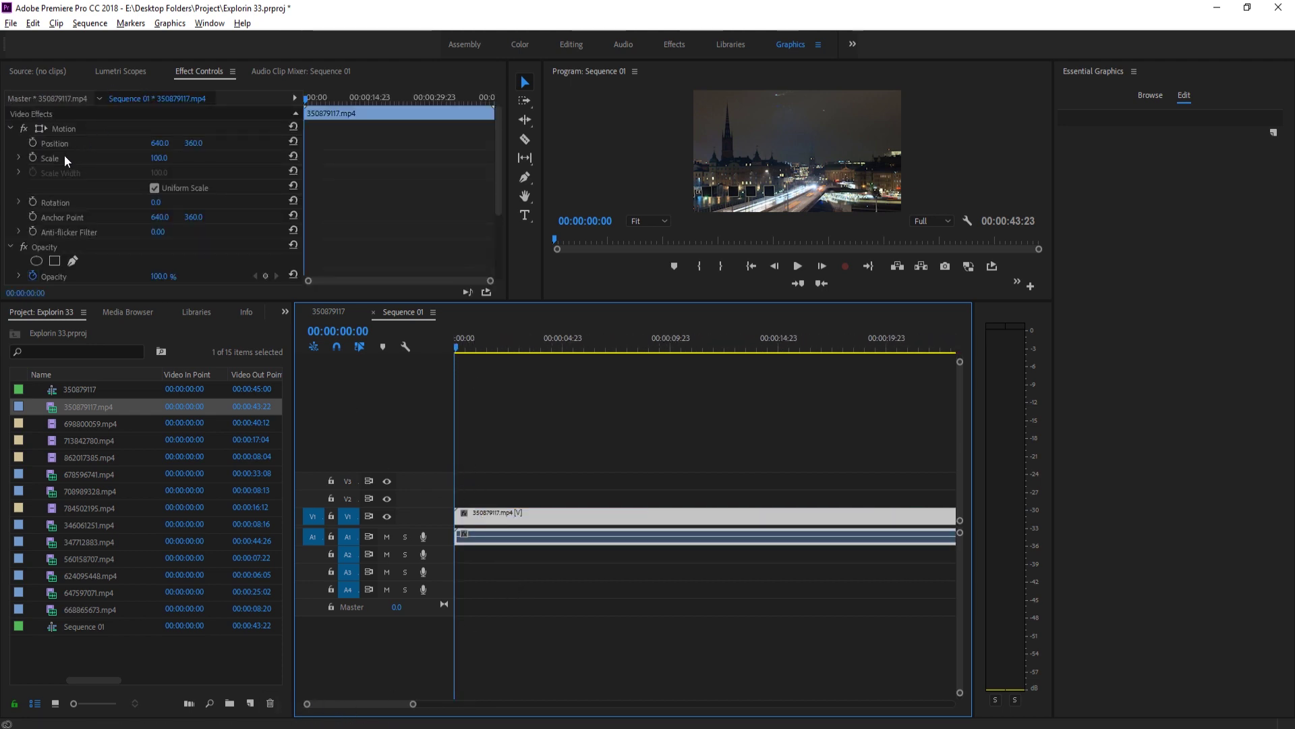
left_click(32, 157)
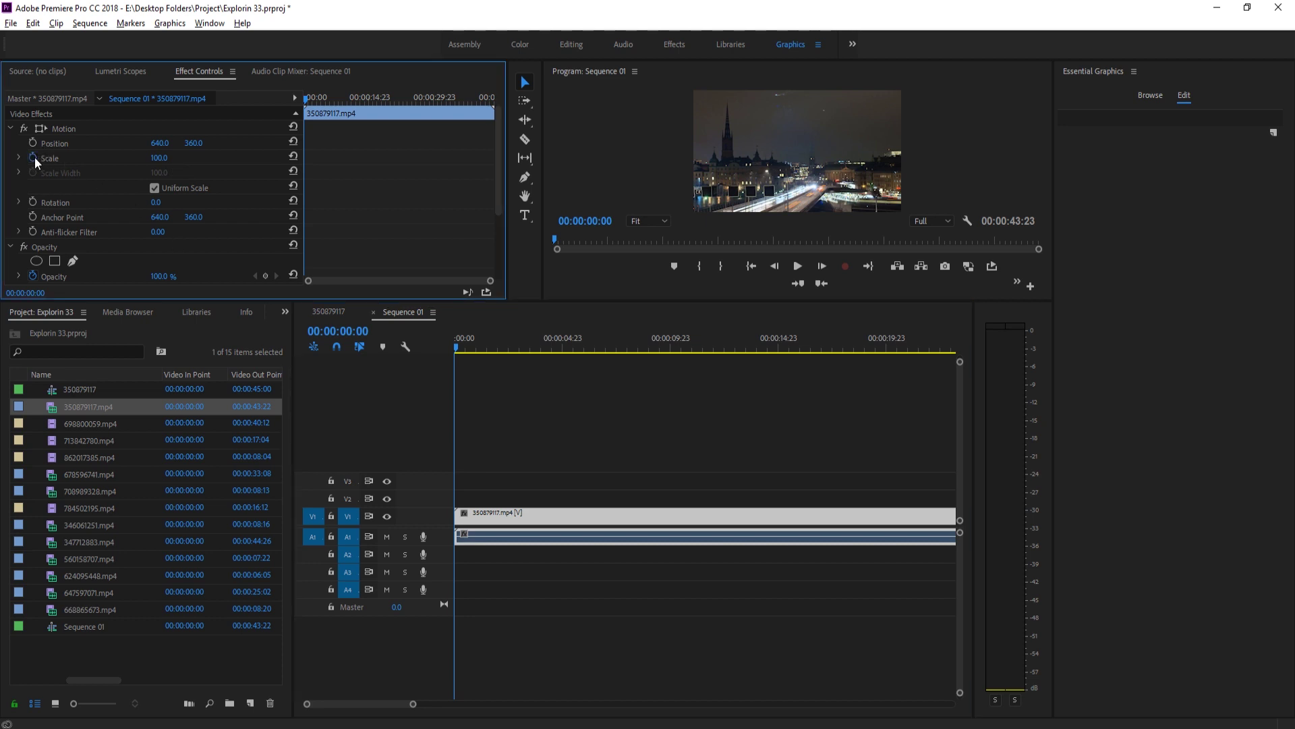
left_click(827, 267)
left_click(827, 267)
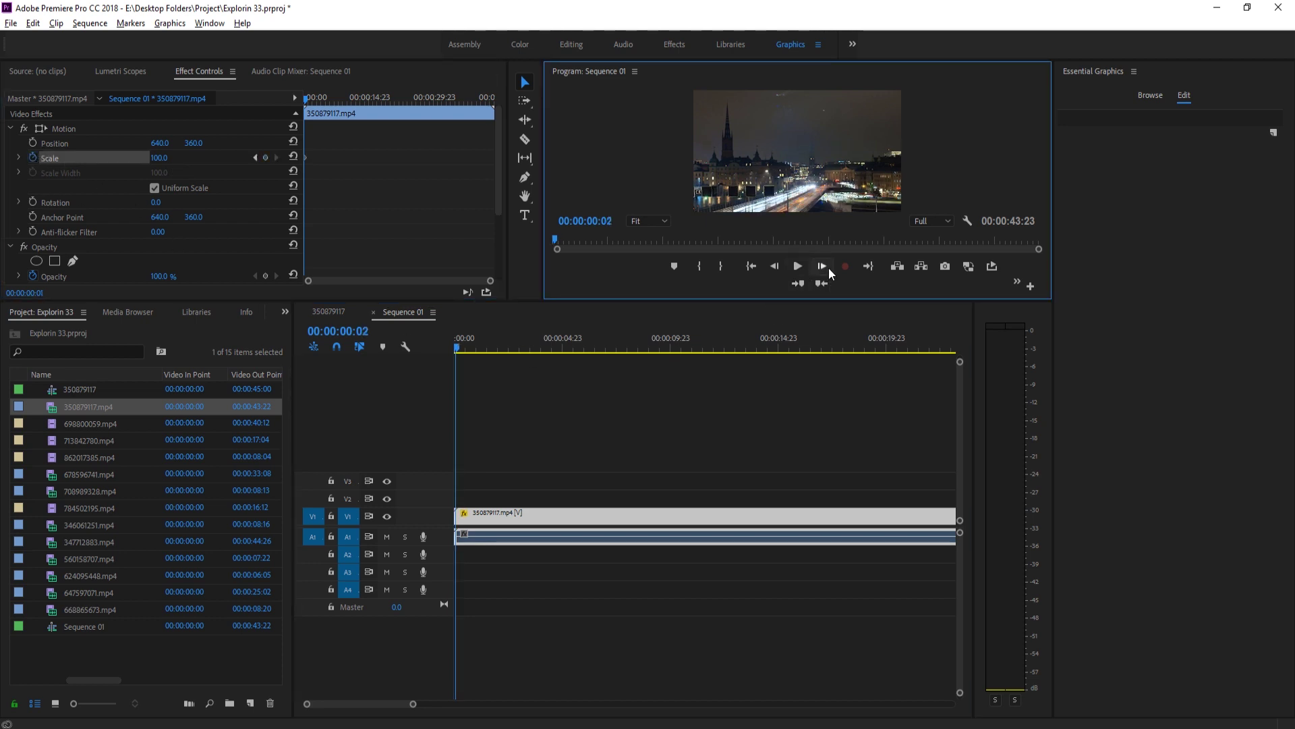
left_click(827, 267)
left_click_drag(160, 157, 176, 157)
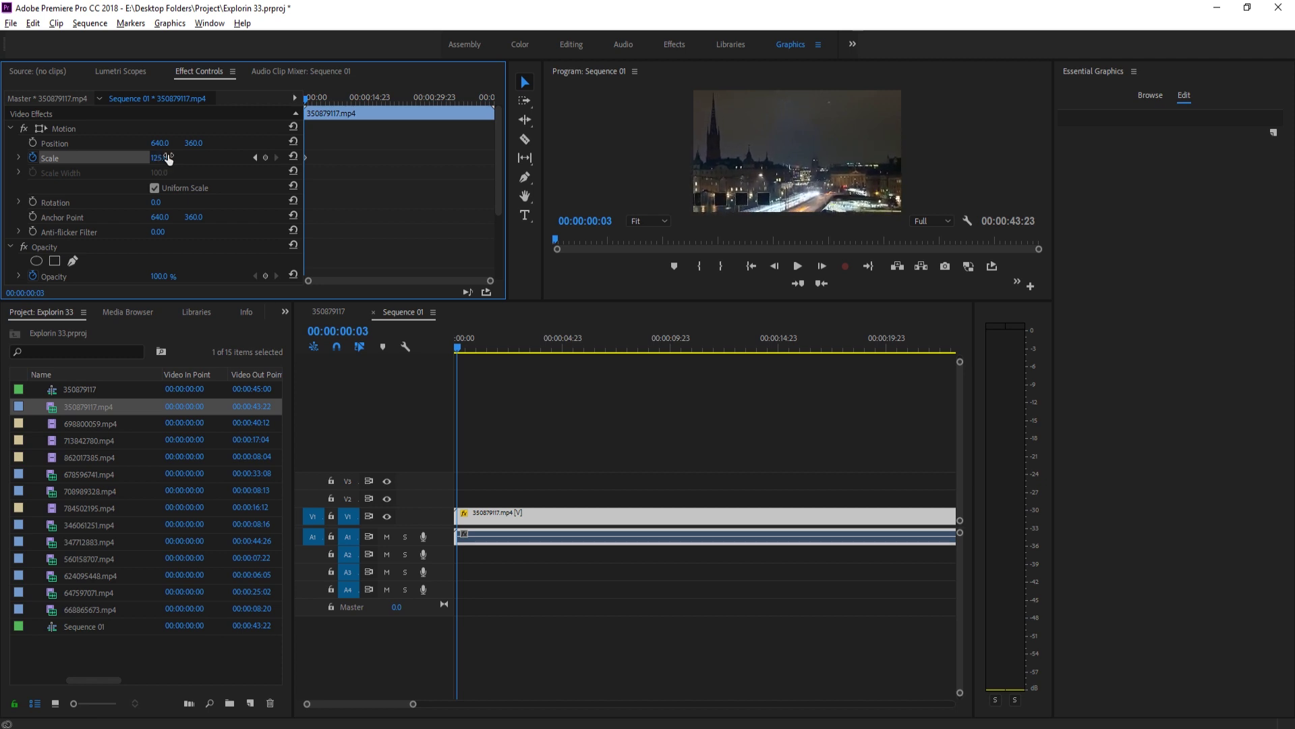
scroll(436, 604, "up", 5)
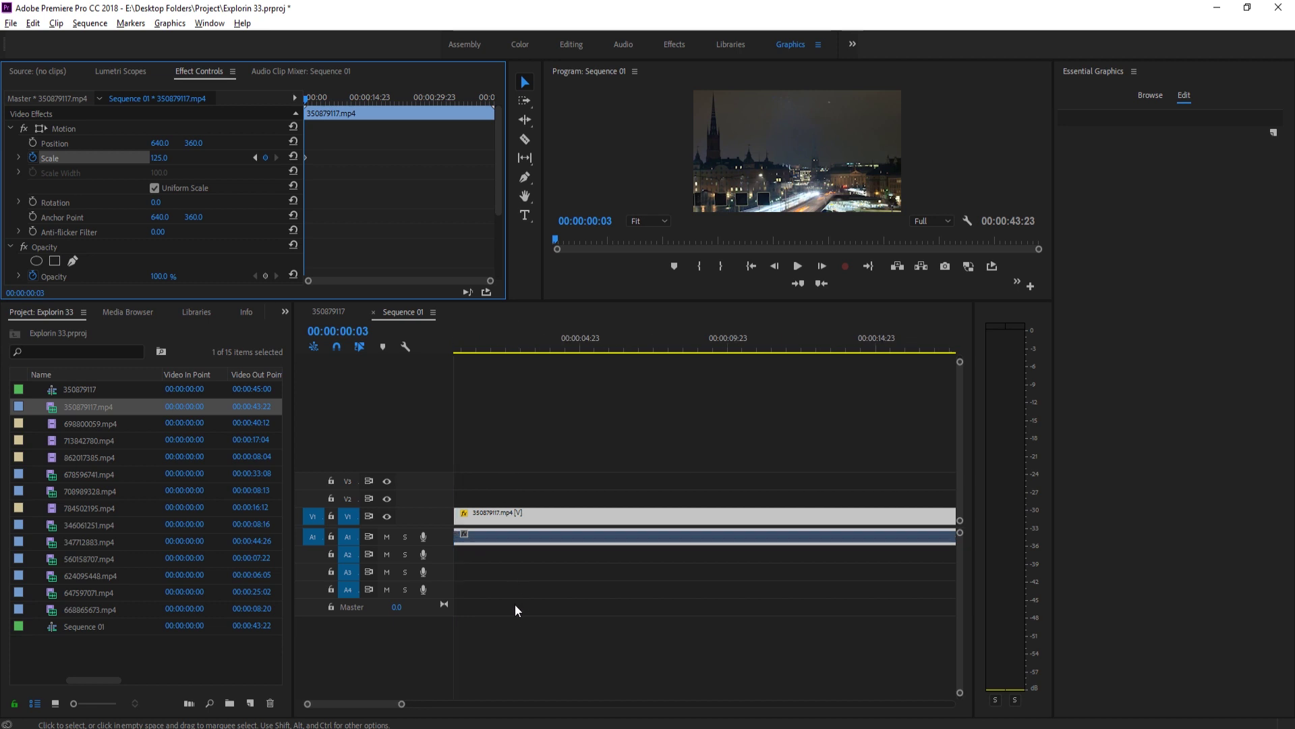
left_click_drag(333, 705, 332, 705)
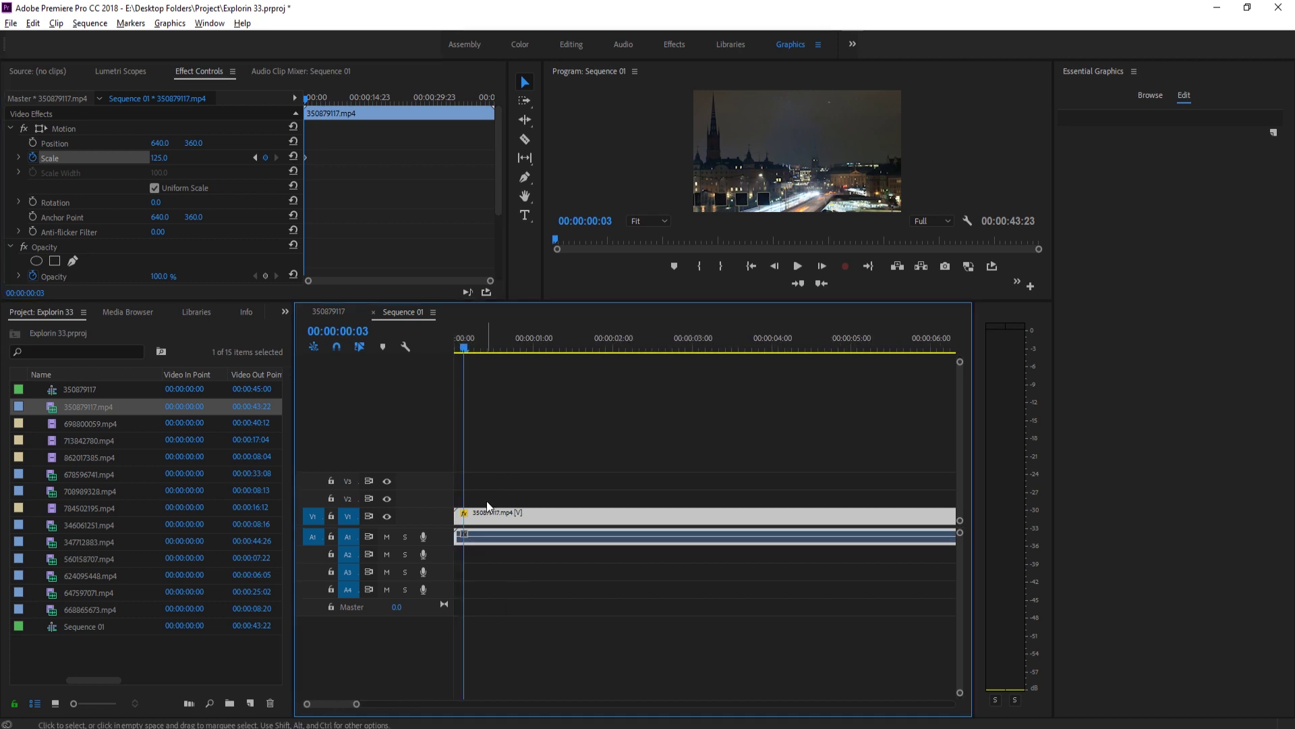
- Trim the clip to five frames by splitting it at 00:00:00:05 and deleting the remainder
left_click(821, 266)
left_click(822, 266)
key("ctrl+k")
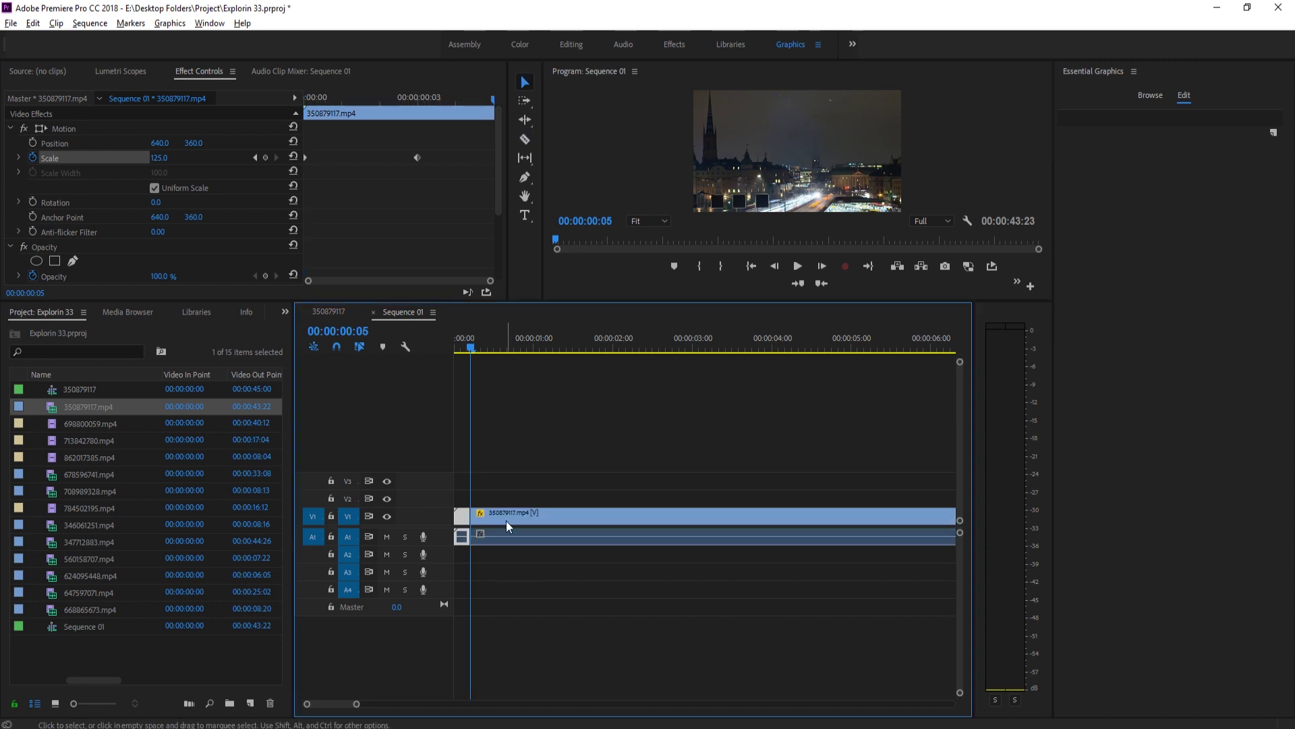
left_click(508, 516)
key("Delete")
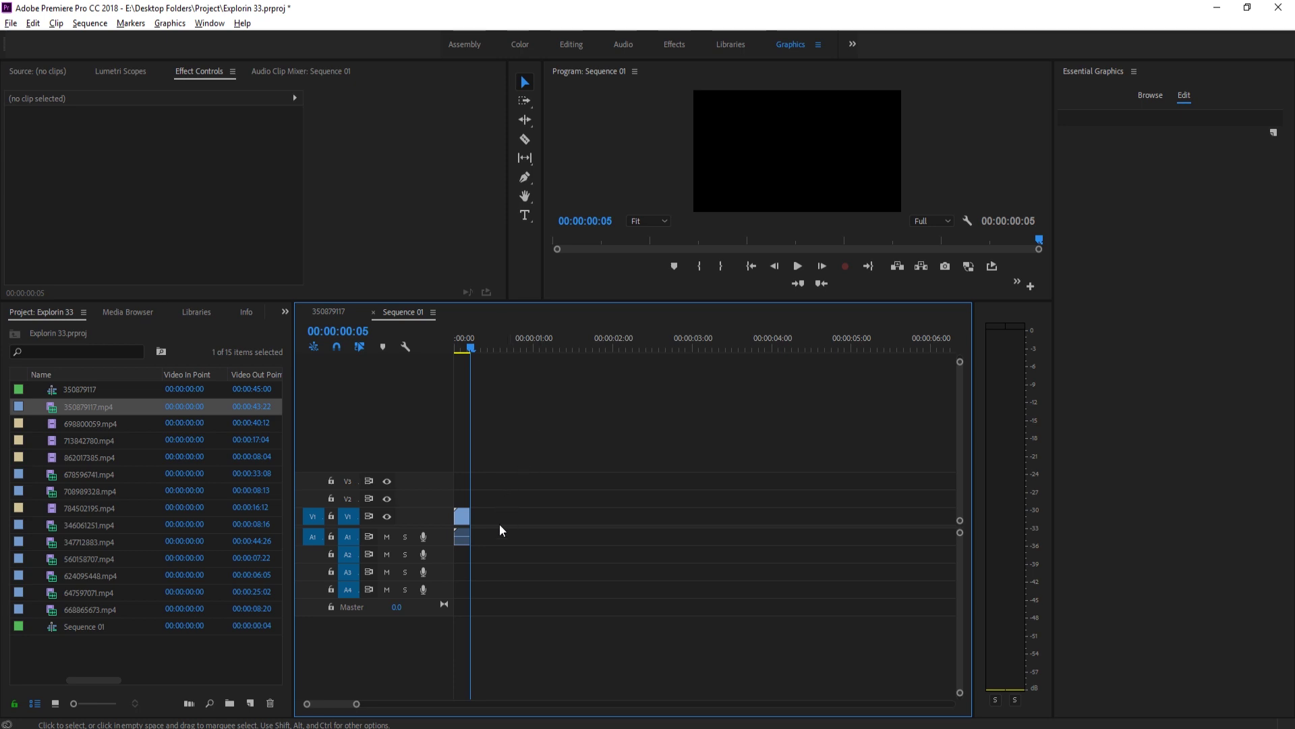
- Zoom the timeline in on the short clip and scrub back through its night city frames
scroll(509, 574, "up", 2)
left_click_drag(338, 698, 305, 703)
scroll(502, 556, "up", 2)
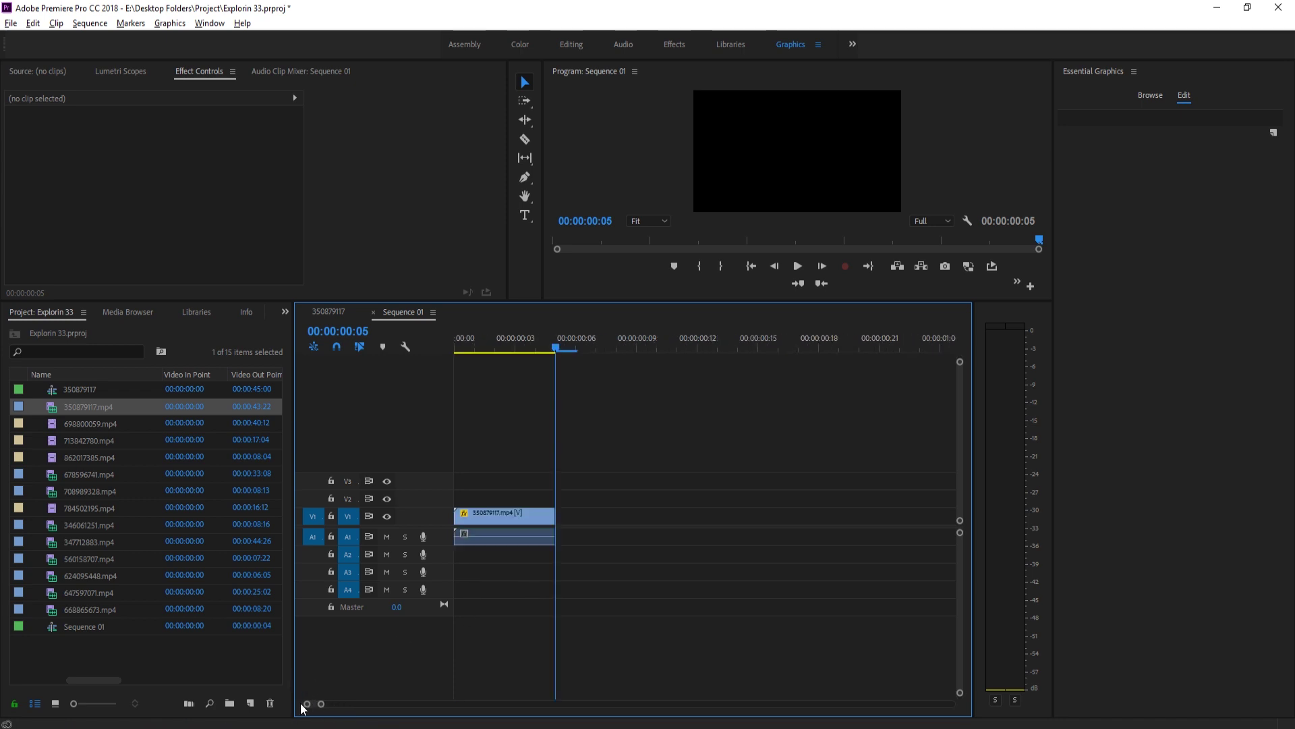
scroll(565, 576, "down", 1)
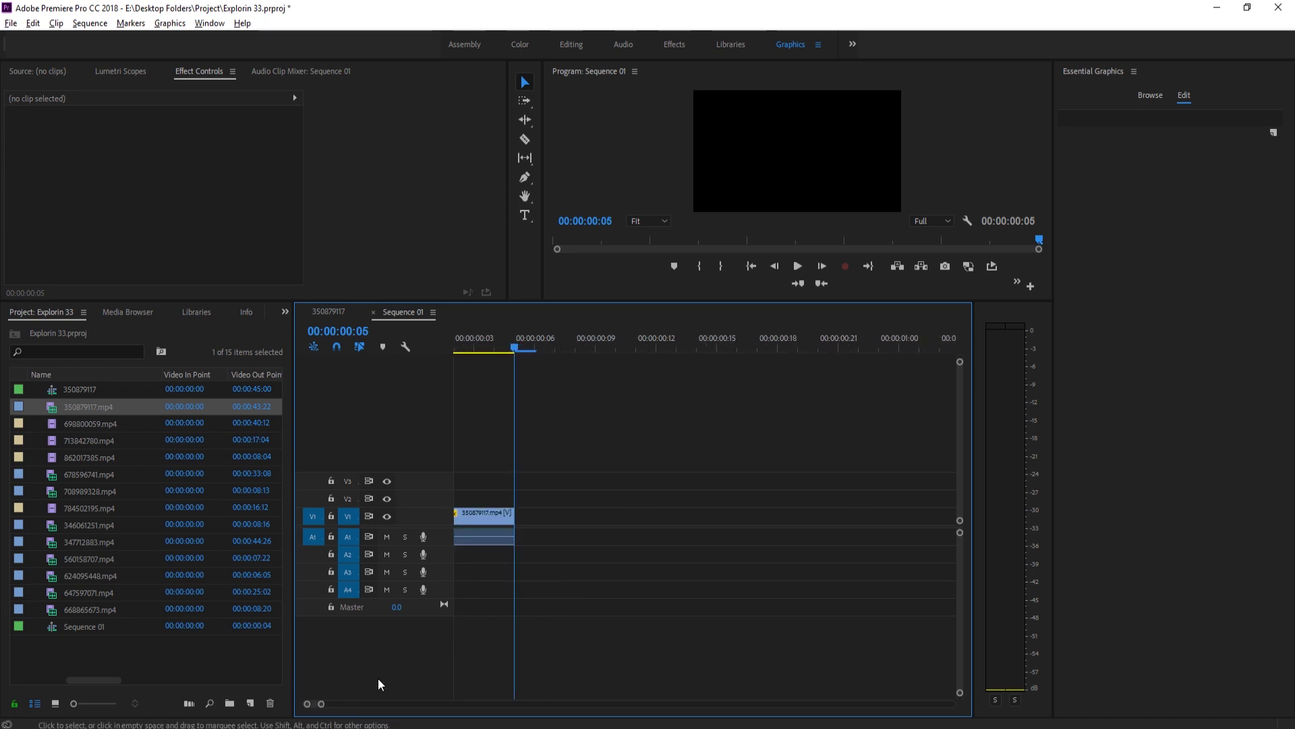
left_click_drag(312, 703, 322, 703)
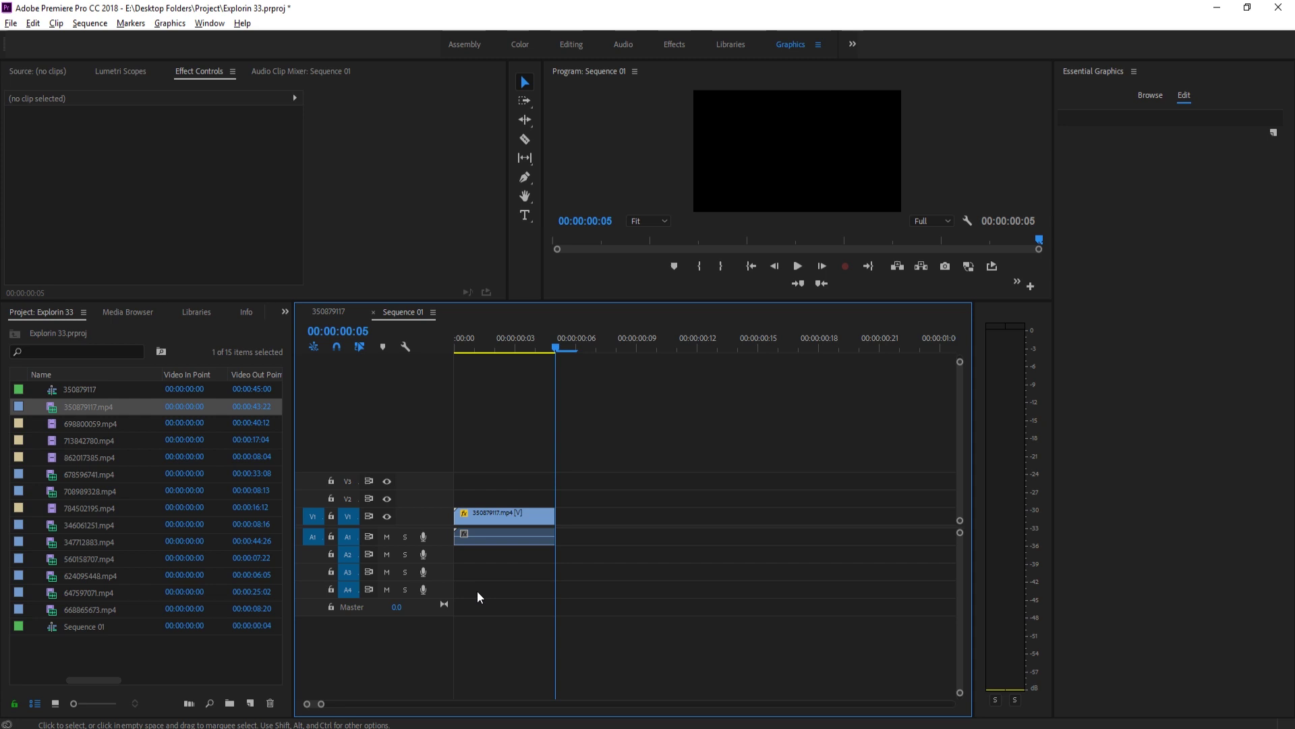
left_click_drag(519, 346, 495, 365)
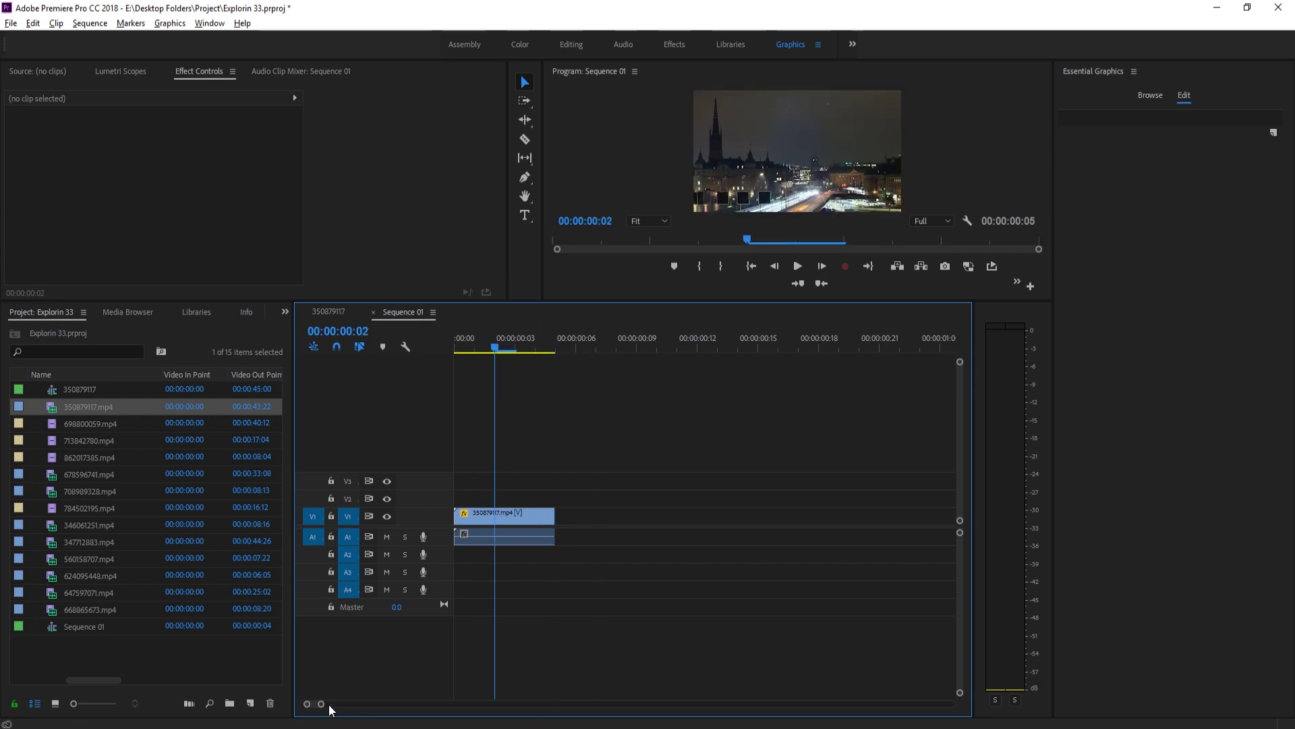
scroll(317, 705, "down", 1)
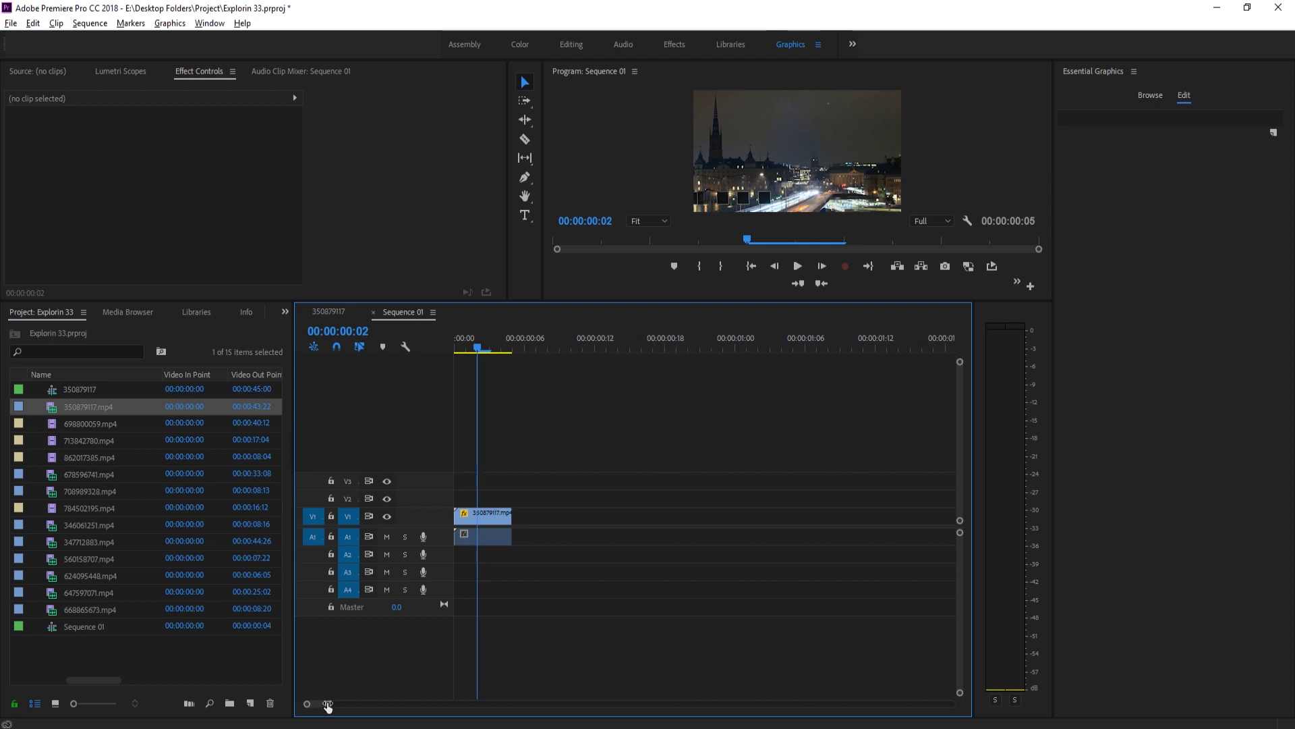
- Try copying the V1 clip onto V2, then delete the misplaced copy
scroll(317, 705, "down", 1)
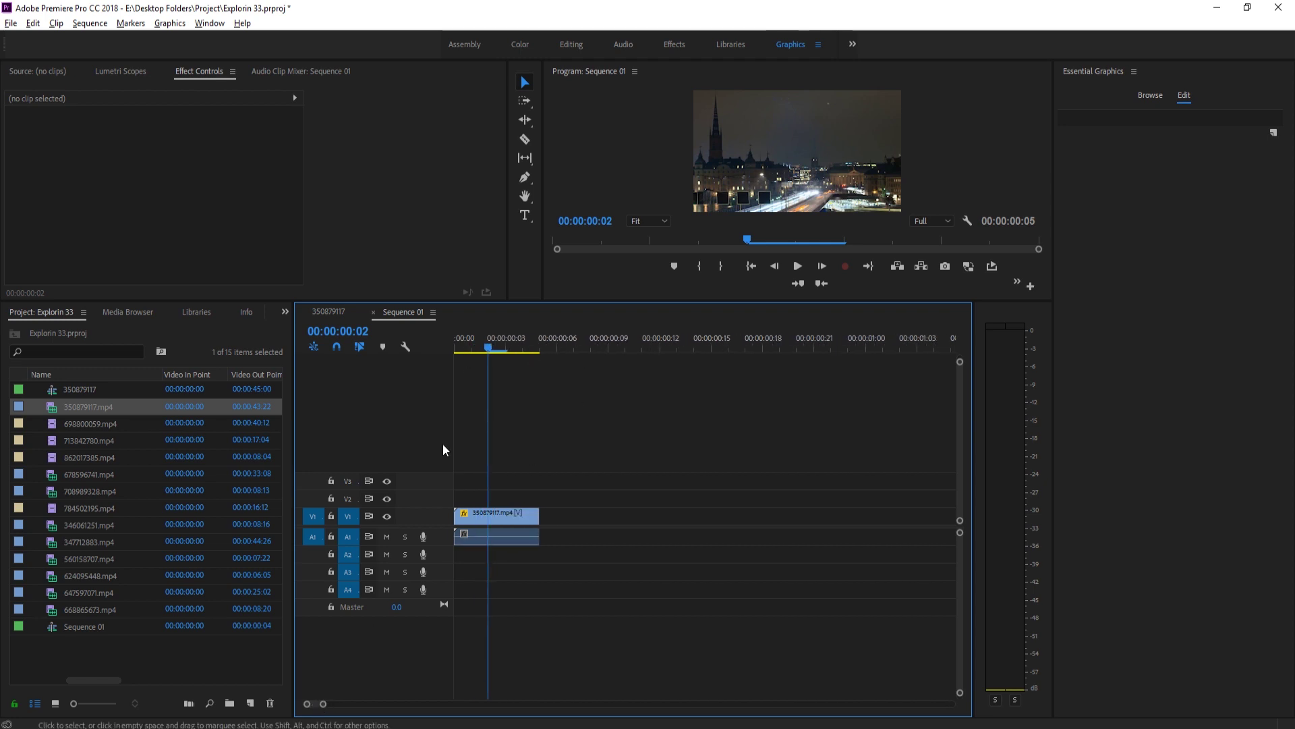
left_click(483, 523)
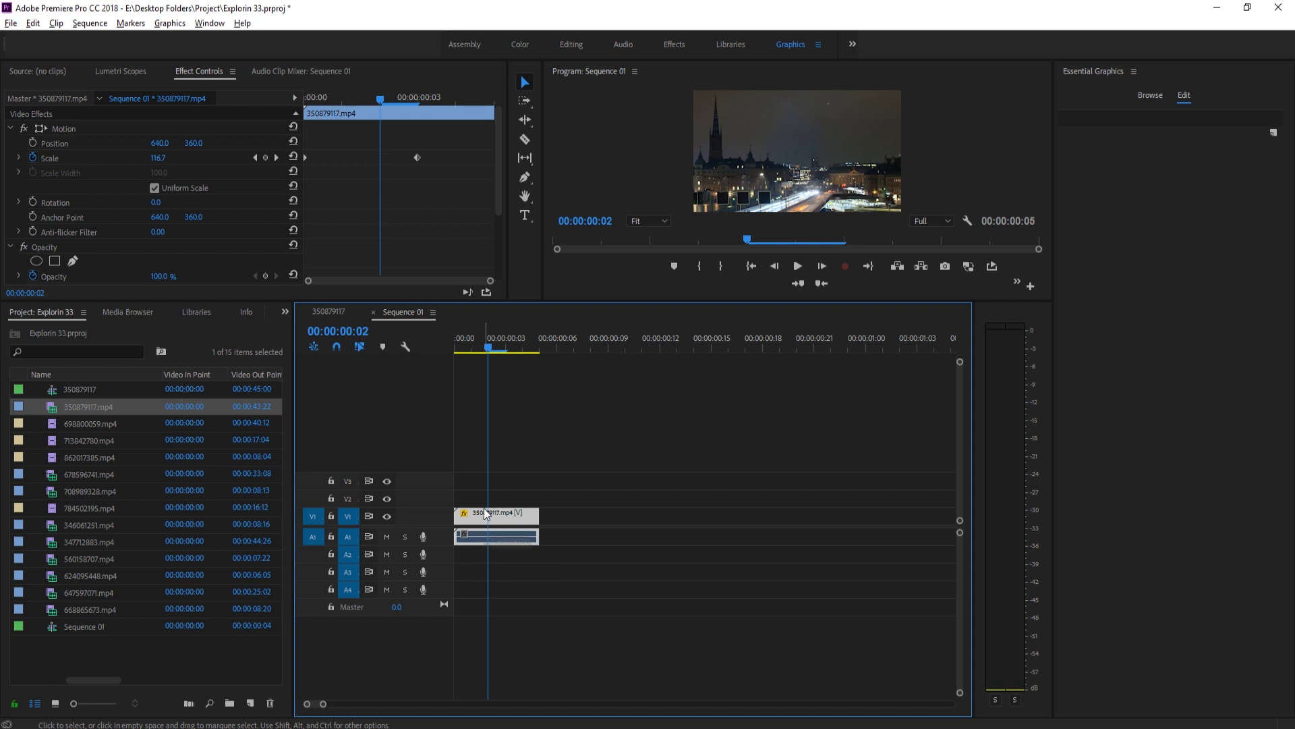
mouse_move(485, 512)
left_mouse_down()
mouse_move(516, 511)
mouse_move(472, 499)
left_mouse_up()
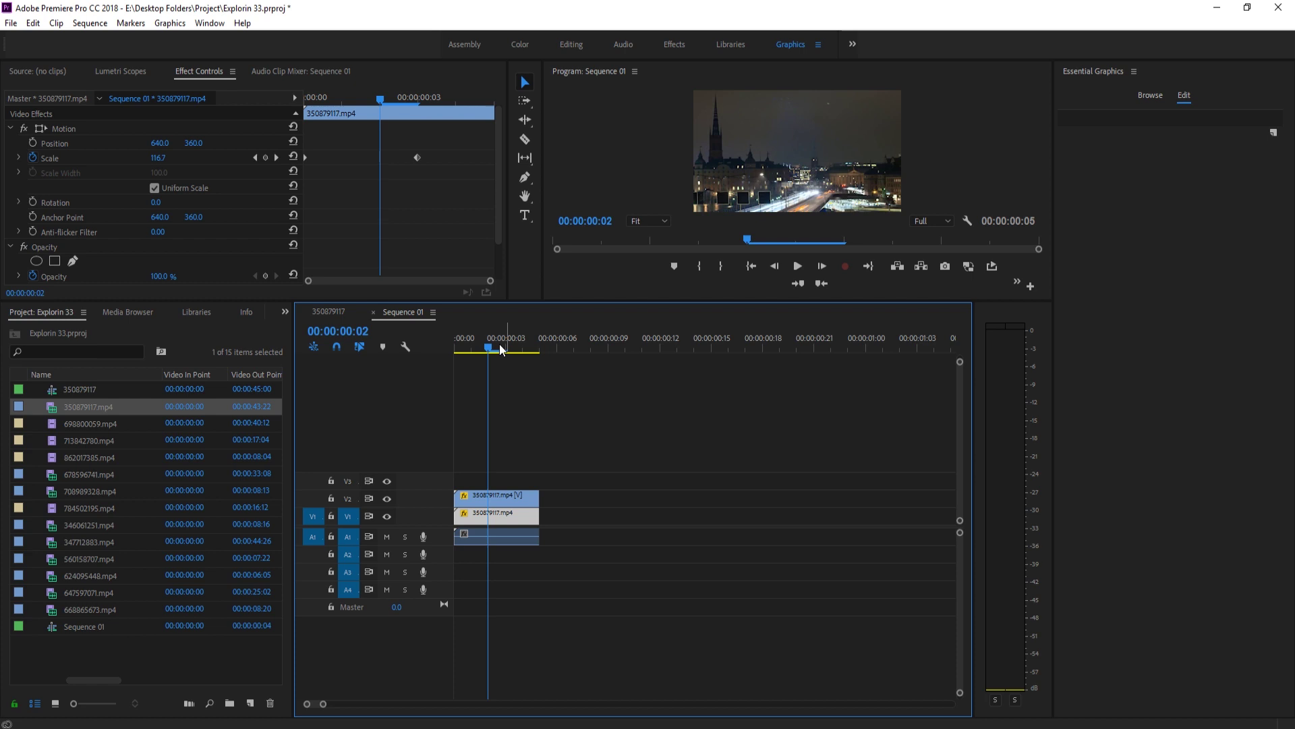
left_click_drag(500, 344, 503, 348)
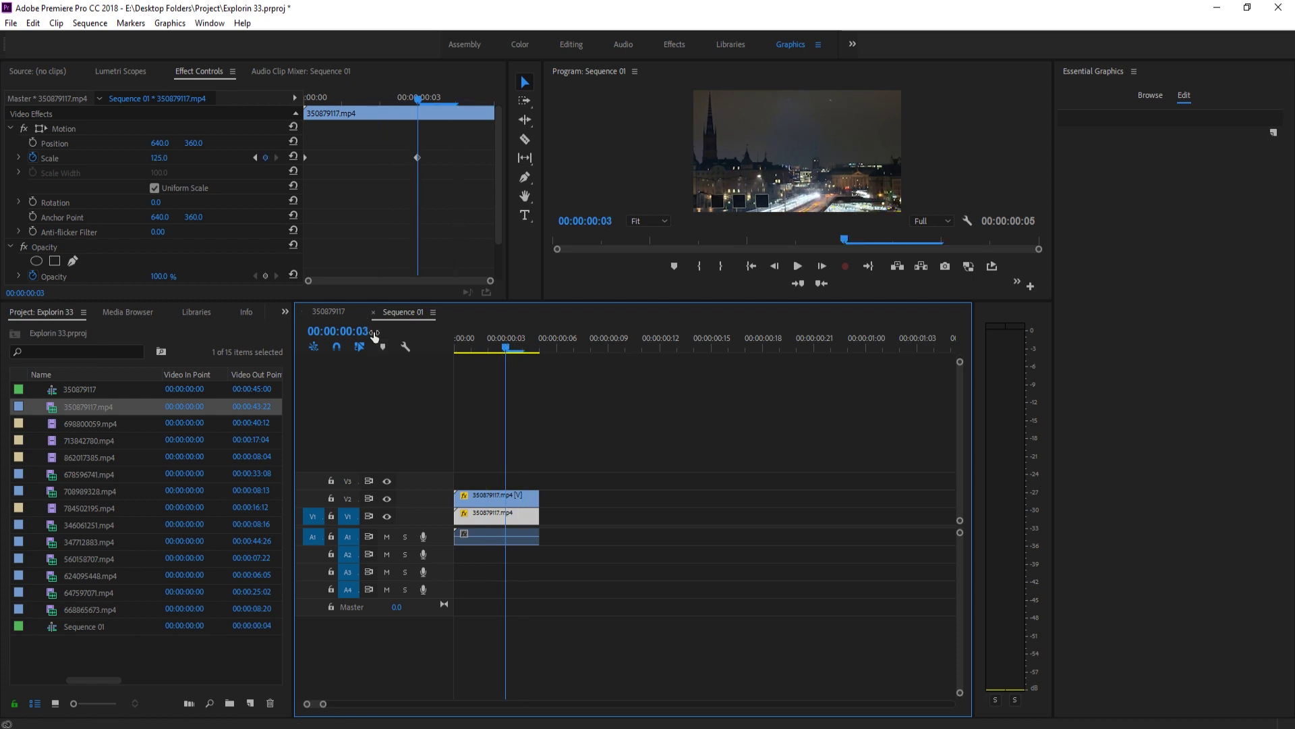
left_click(491, 499)
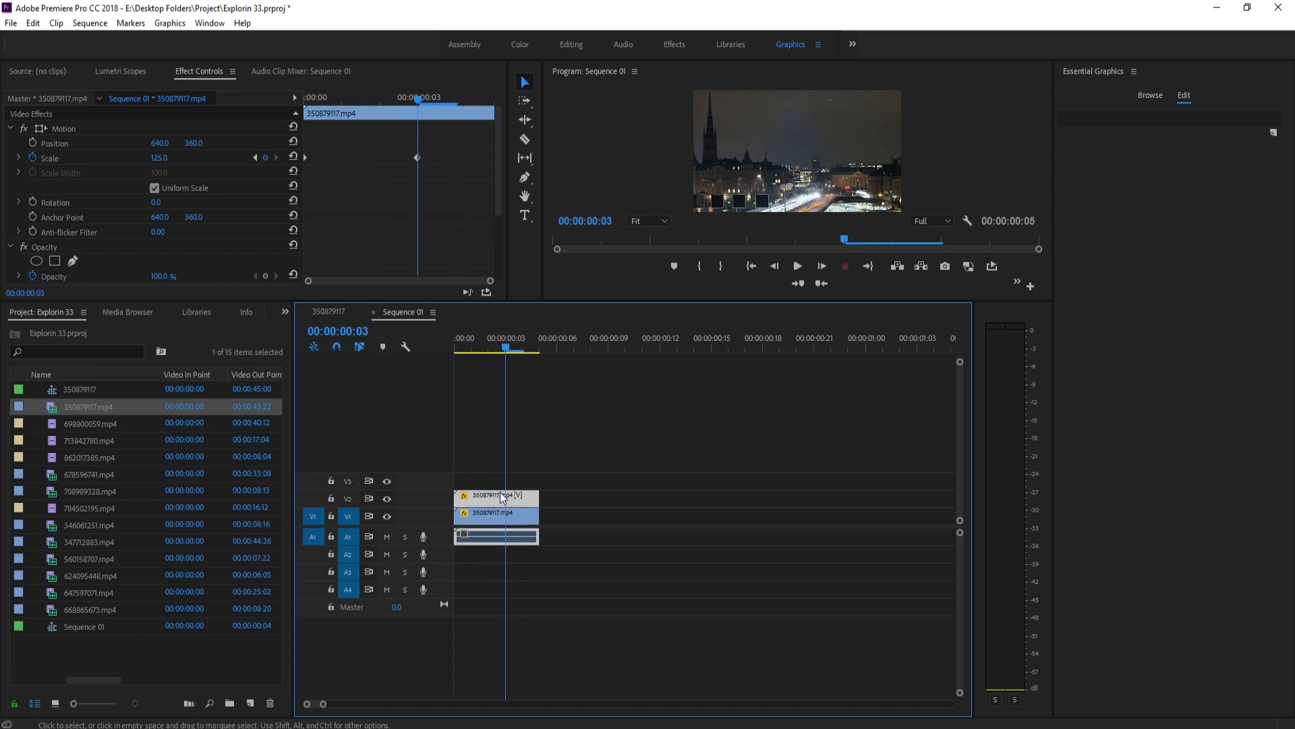
key("Delete")
- Copy the clip up onto V2 and V3, each starting three frames after the one below
left_click(493, 509)
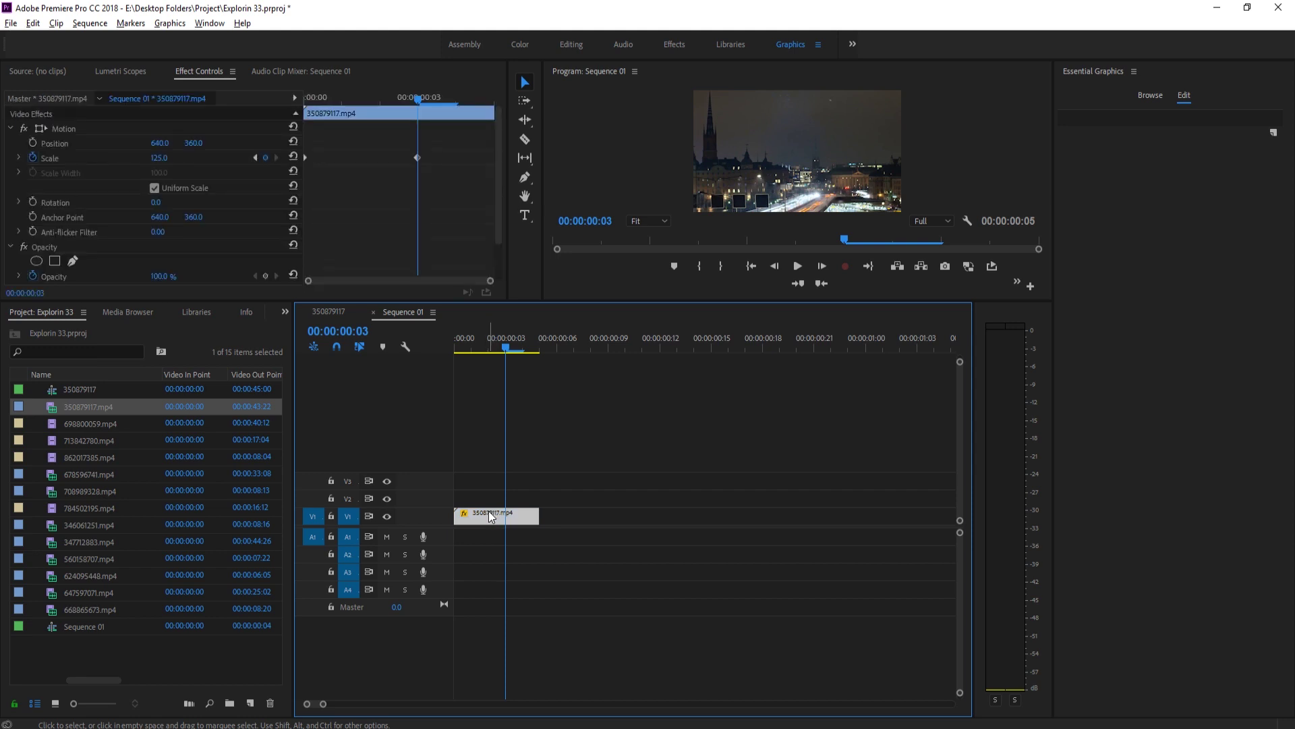
left_click_drag(489, 512, 516, 502)
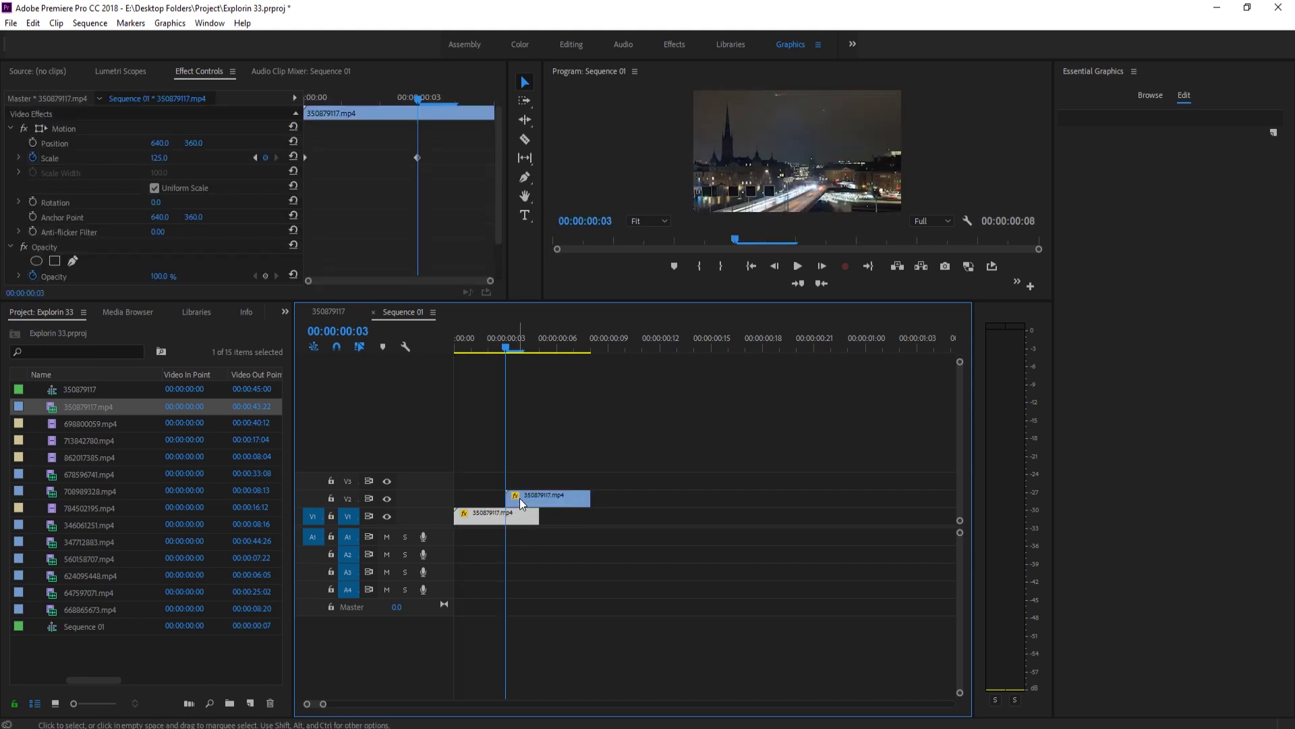
left_click(564, 348)
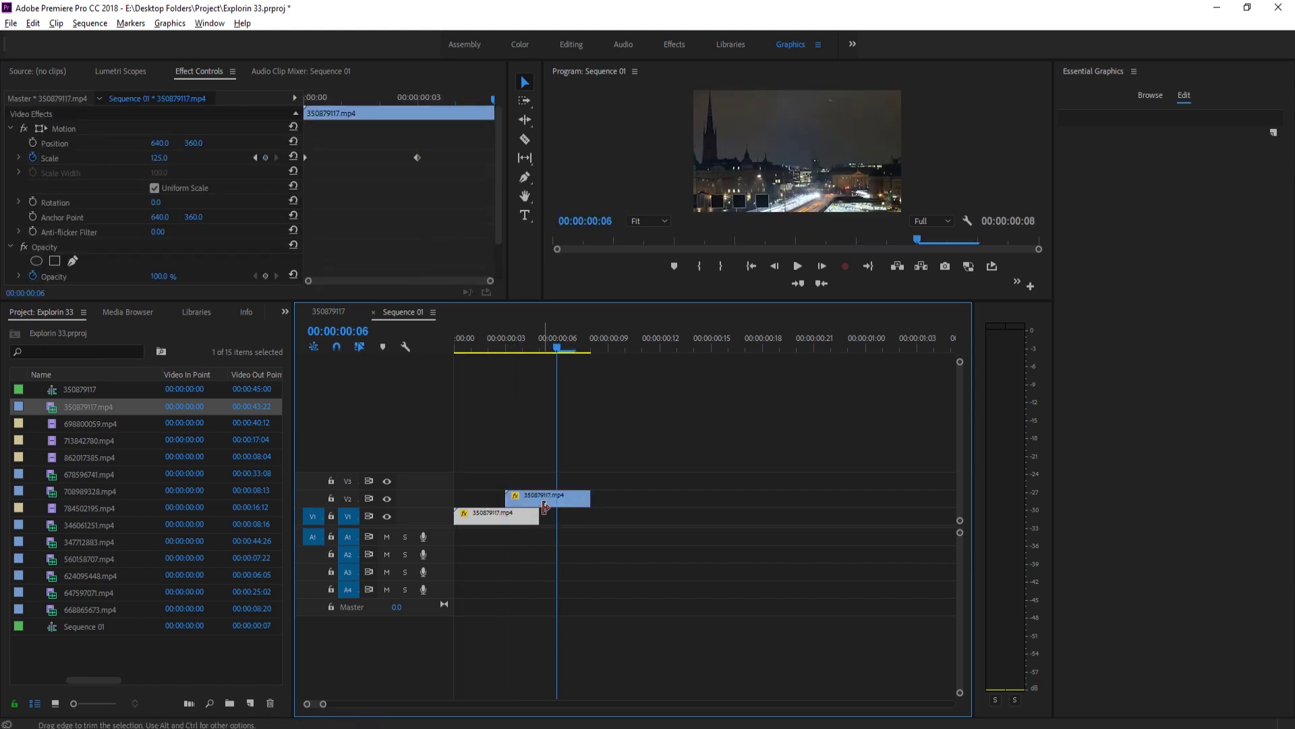
left_click_drag(537, 498, 899, 384)
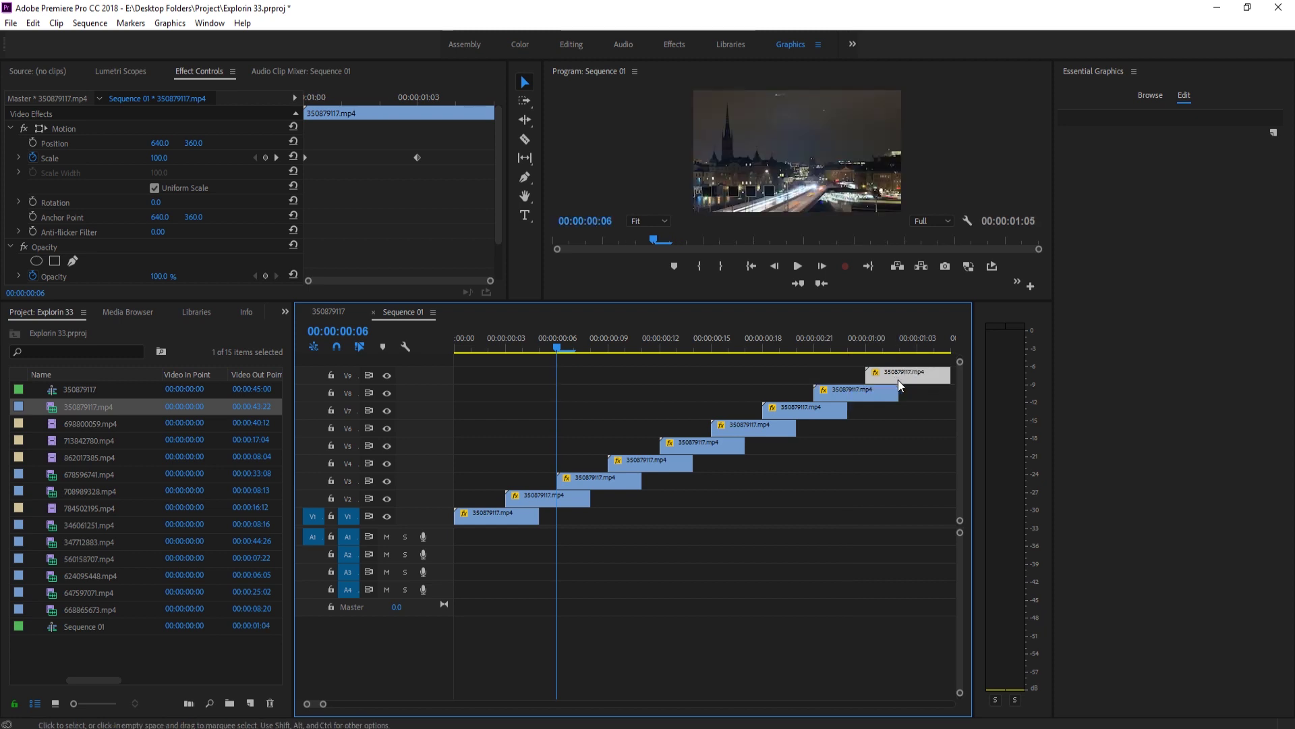
- Copy the V9 clip up onto a new V10 track to complete the staircase
scroll(959, 383, "up", 3)
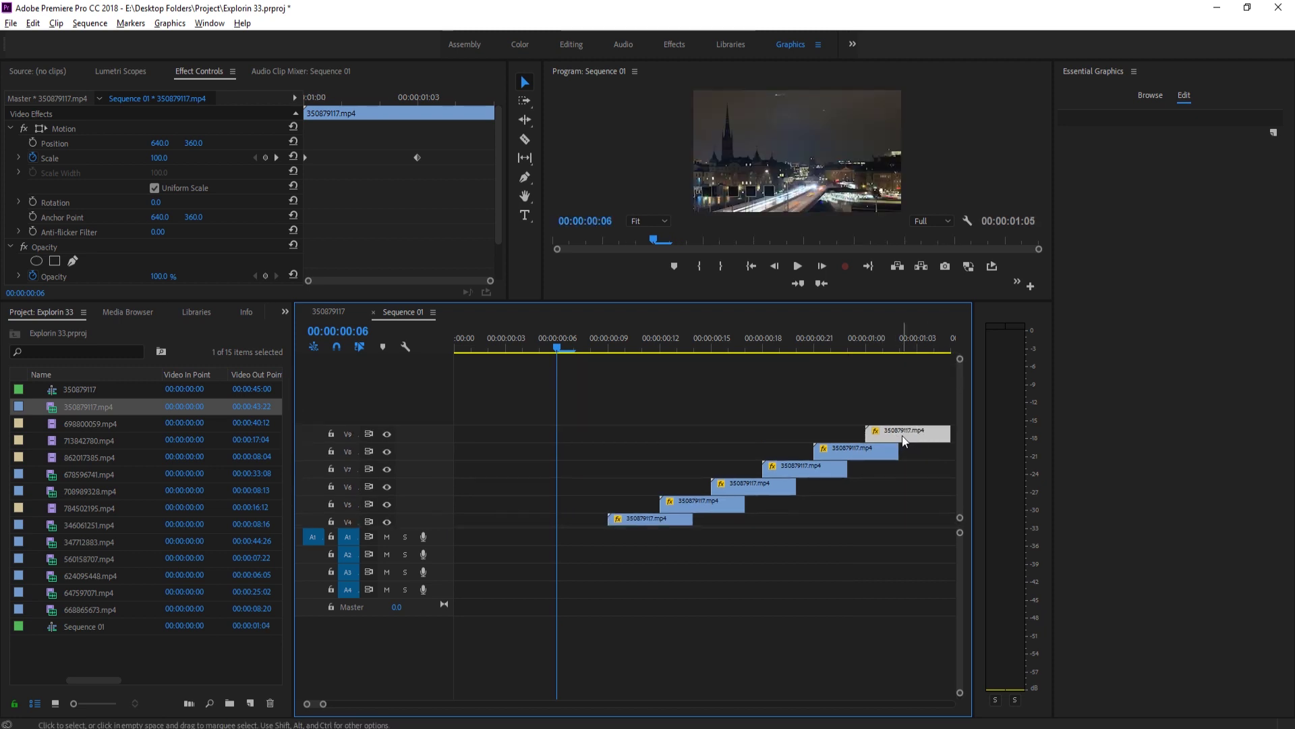
key("alt")
left_click_drag(893, 432, 891, 414)
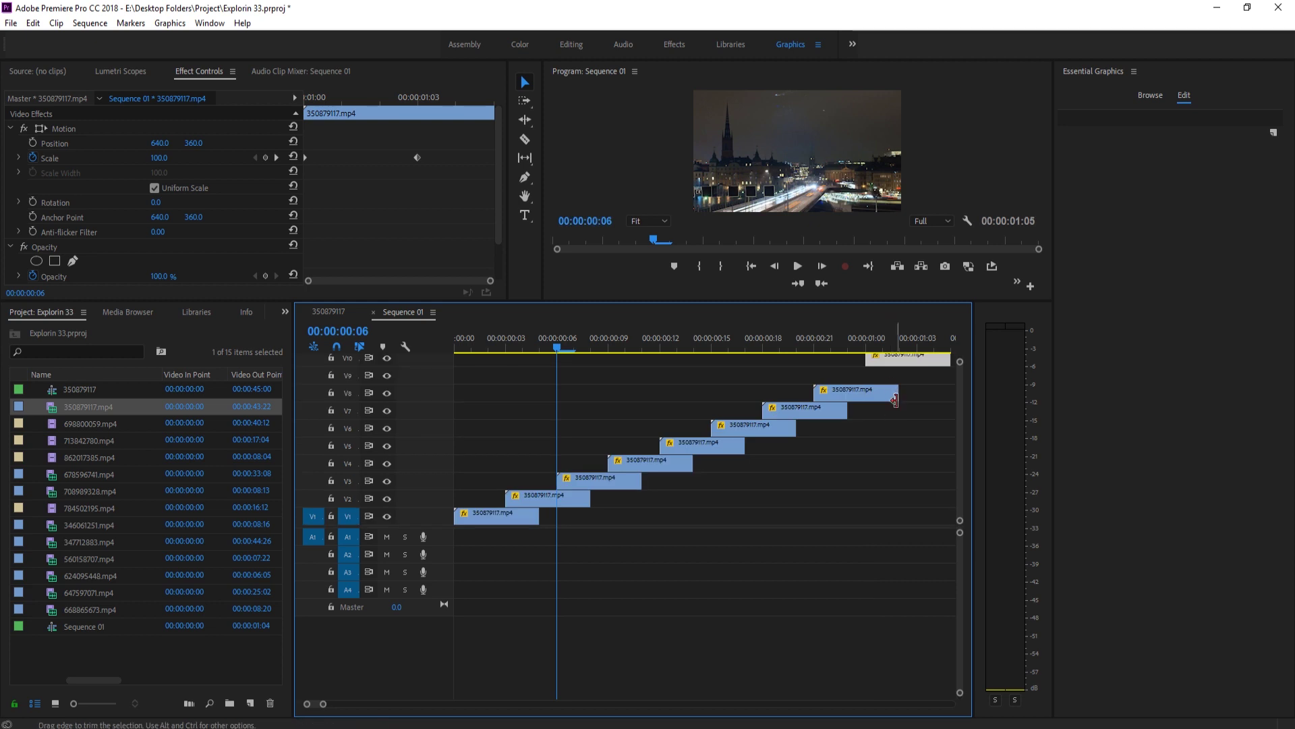
left_click_drag(896, 363, 892, 396)
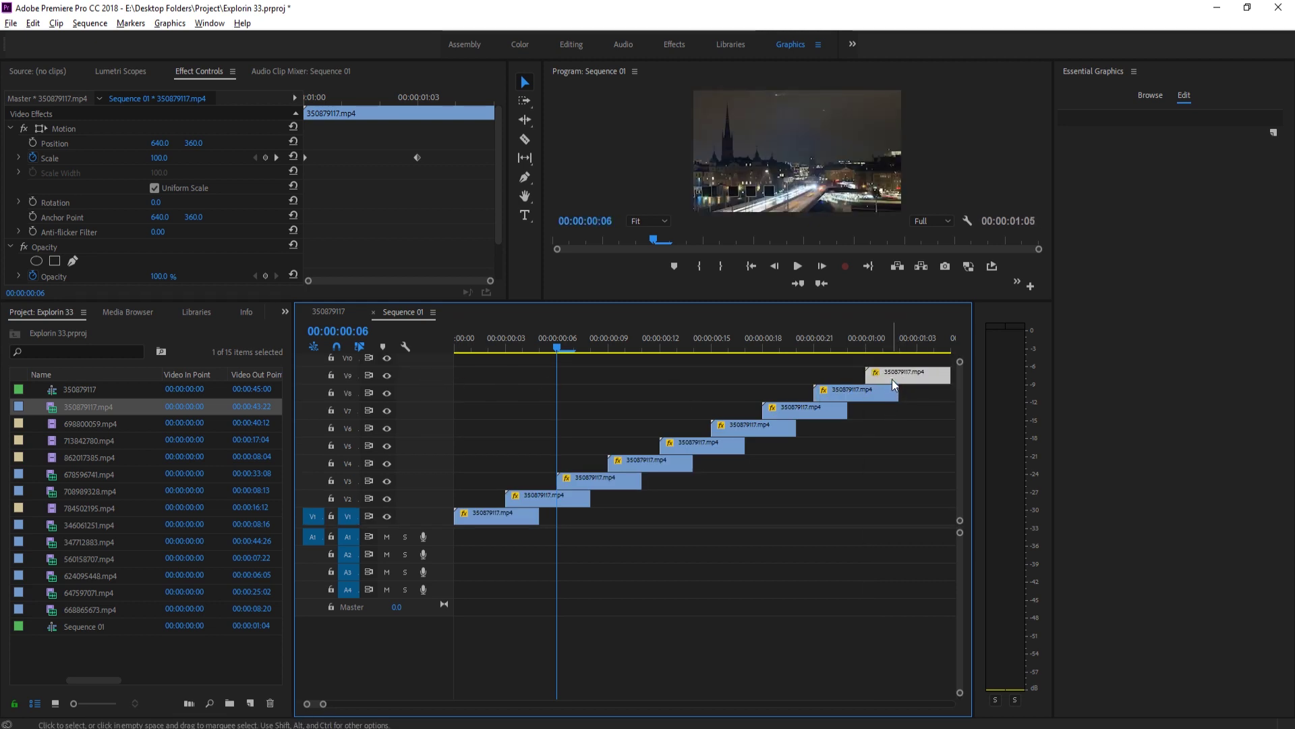
left_click_drag(895, 379, 945, 360)
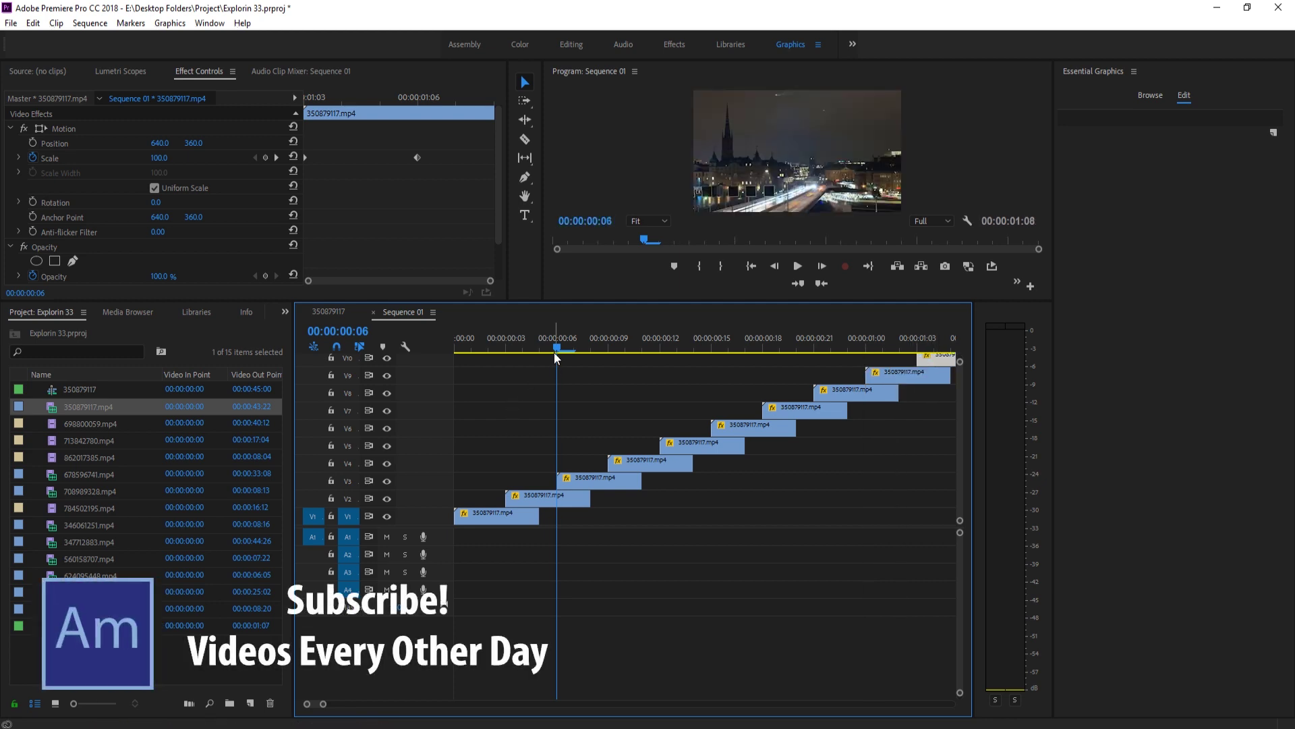
left_click_drag(553, 352, 591, 358)
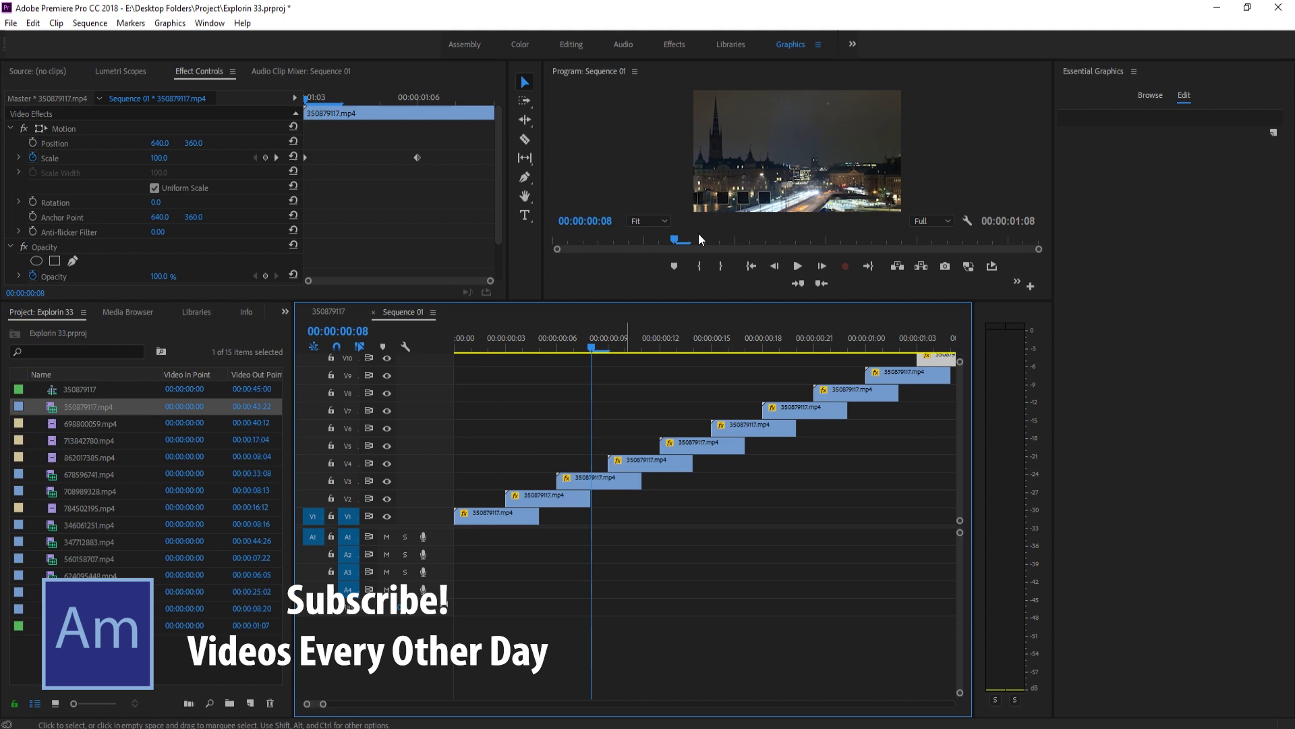
left_click(771, 173)
key("grave")
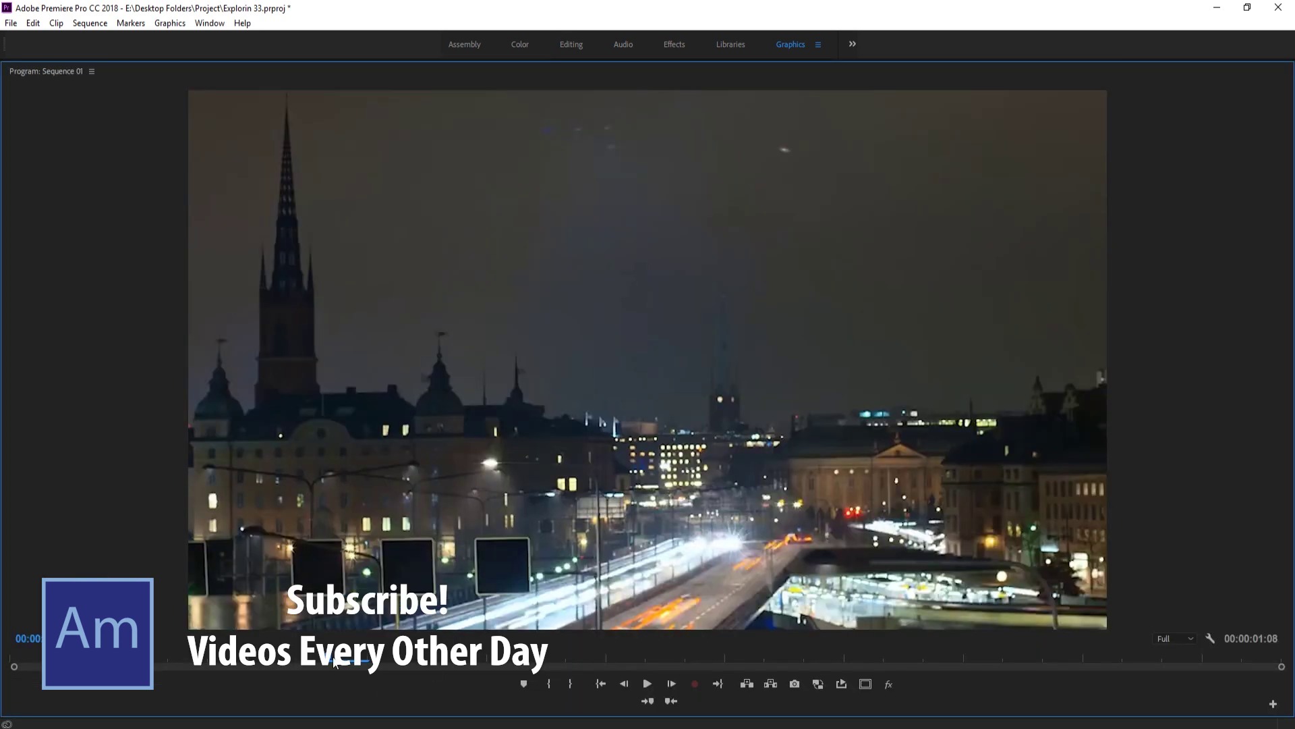
left_click_drag(335, 662, 54, 659)
key("grave")
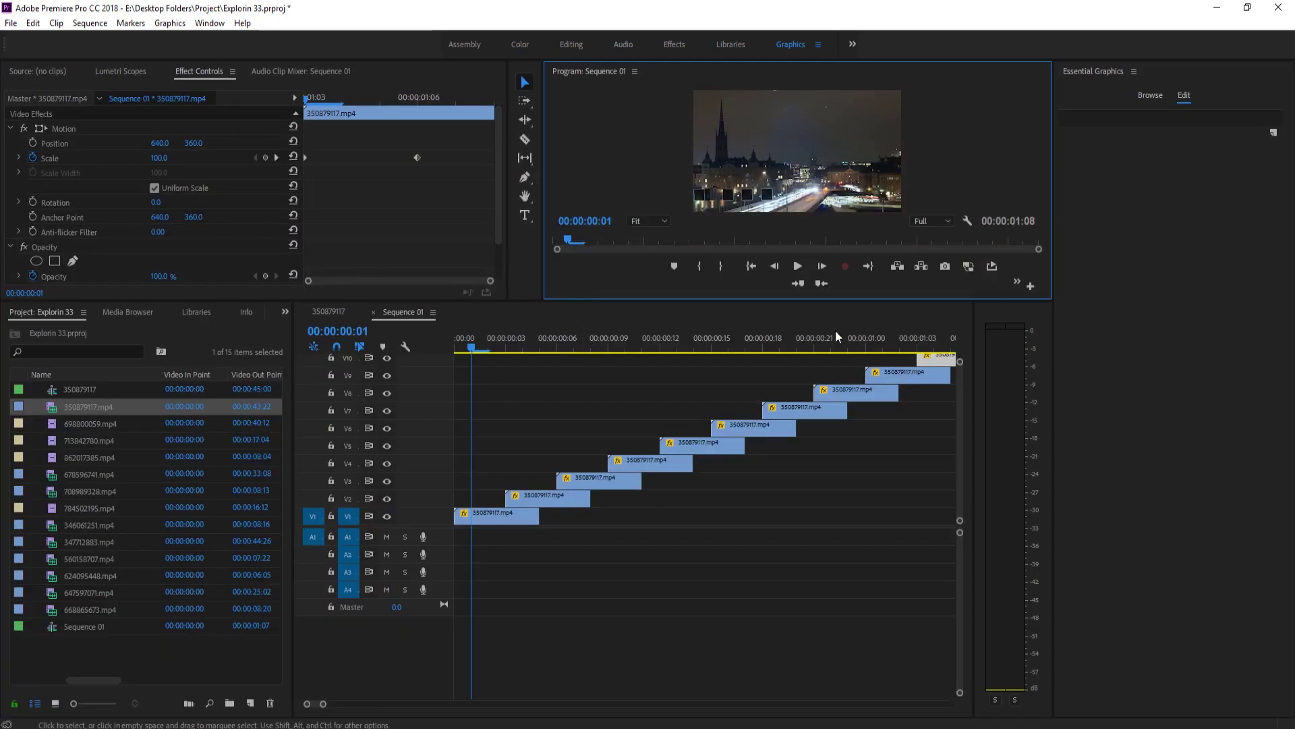
left_click(508, 511)
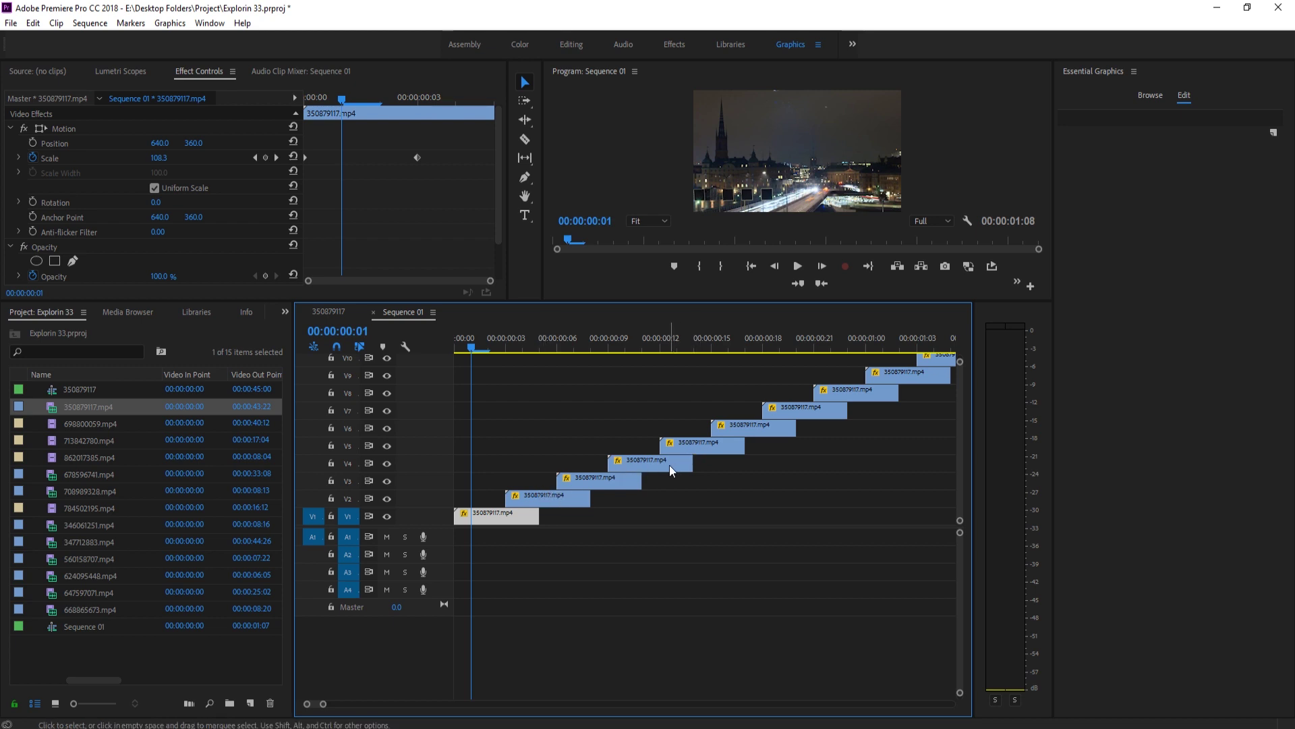
- Replace the V2, V3 and V4 clips with 698800059.mp4, 713842780.mp4 and 862017385.mp4
left_click(106, 423)
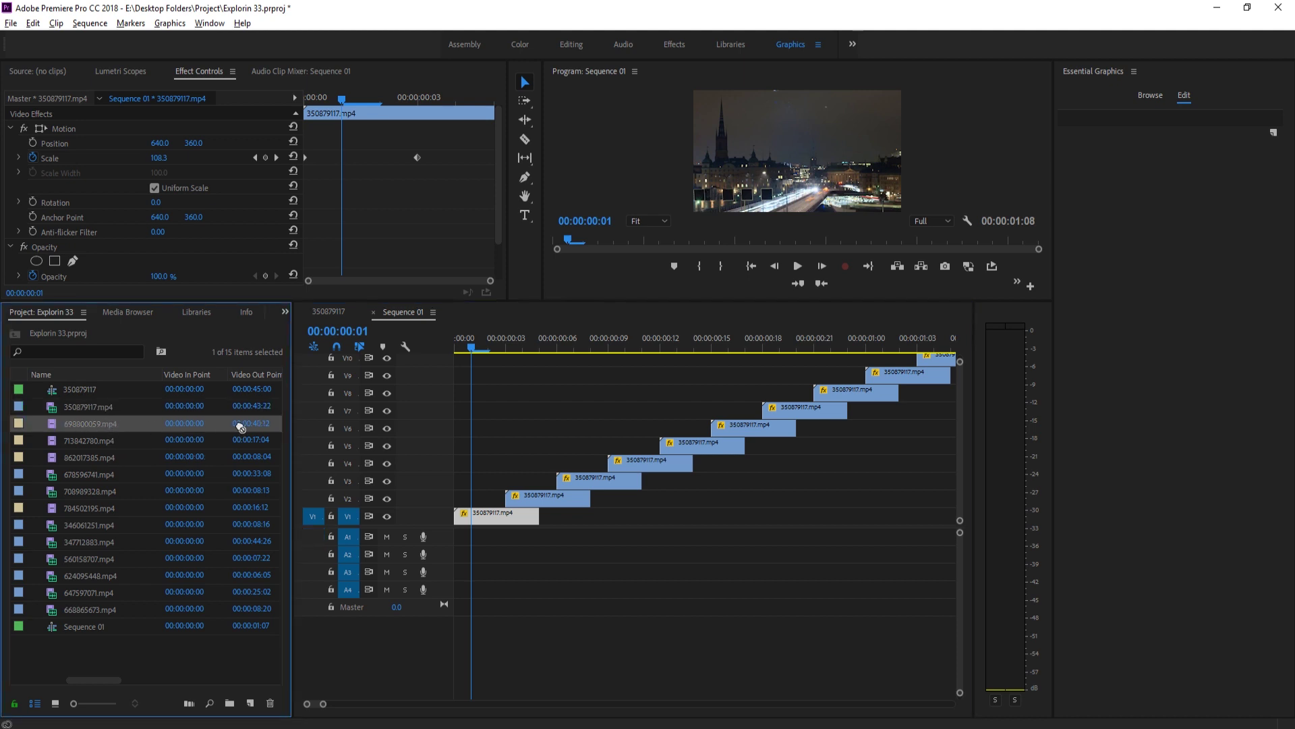
left_click_drag(118, 435, 546, 498)
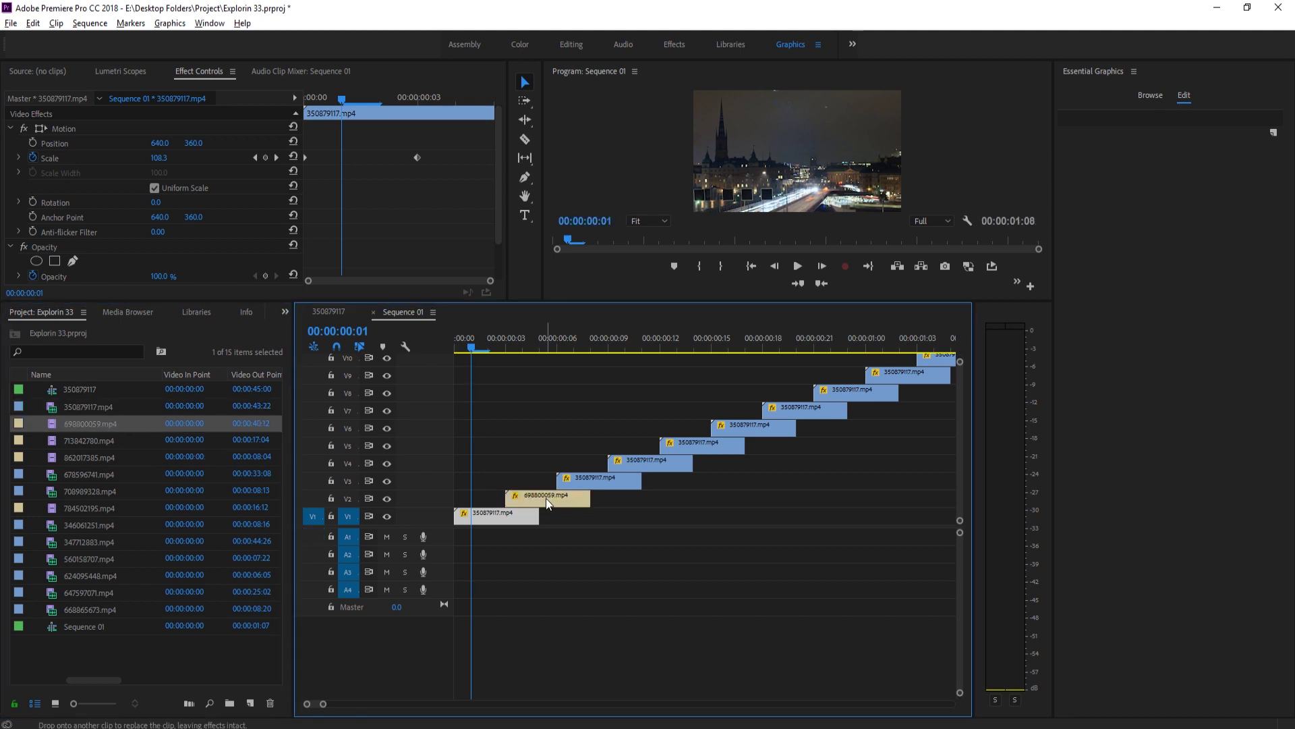
left_click(103, 435)
left_click_drag(104, 433, 571, 479)
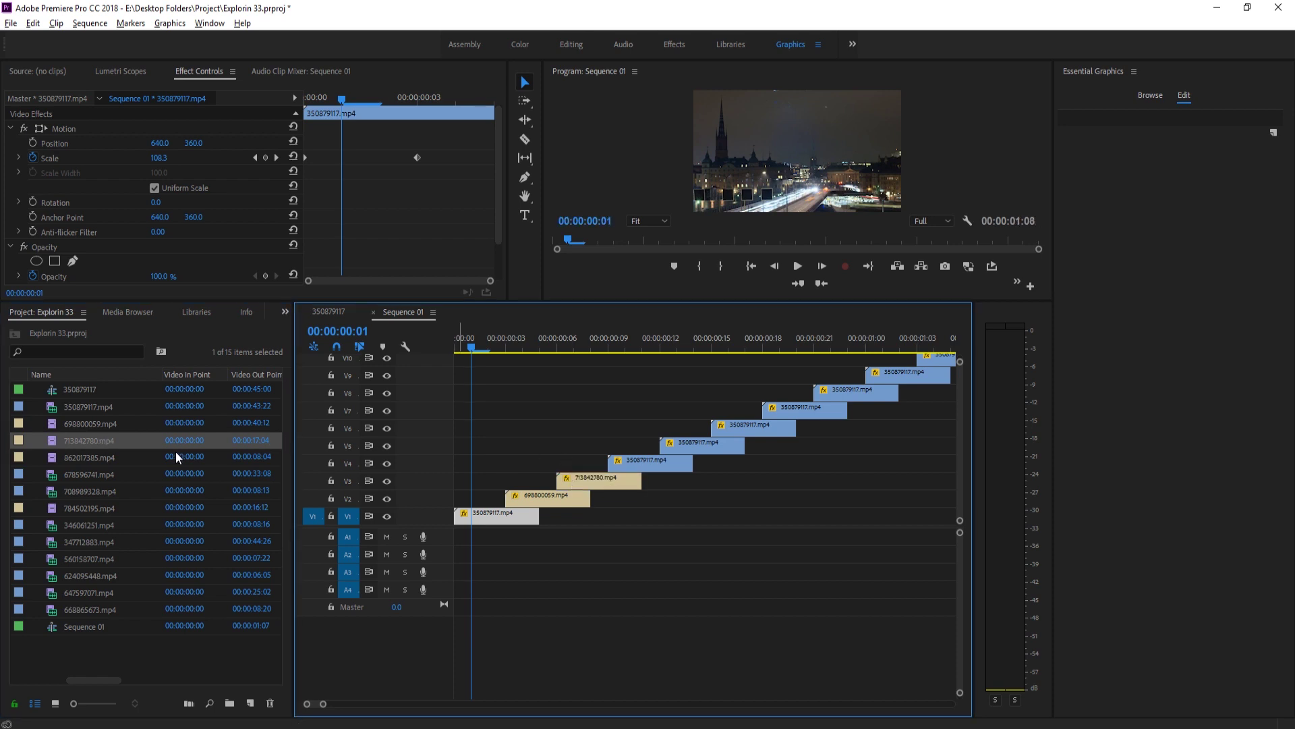
left_click(79, 456)
left_click_drag(80, 455, 672, 465)
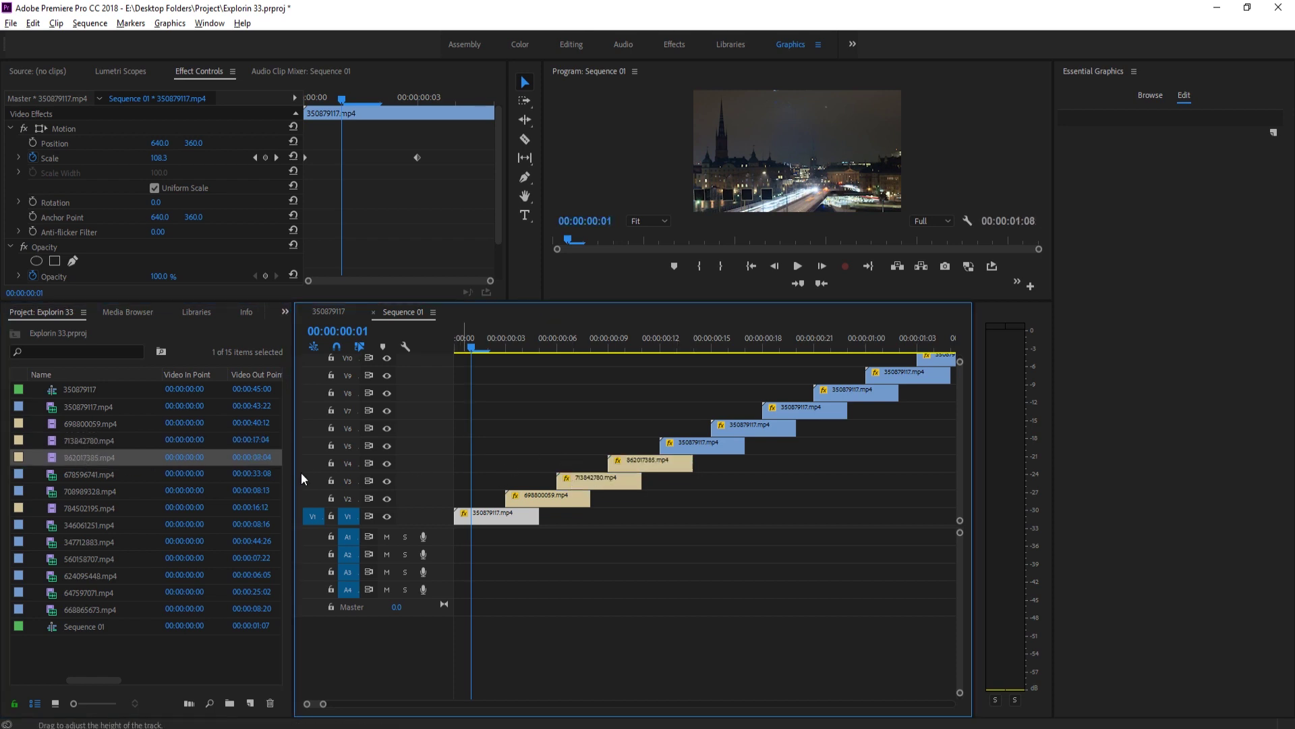
- Replace the V5, V6 and V7 clips with 678596741.mp4, 708989328.mp4 and 784502195.mp4
left_click(94, 478)
left_click_drag(95, 480, 701, 446)
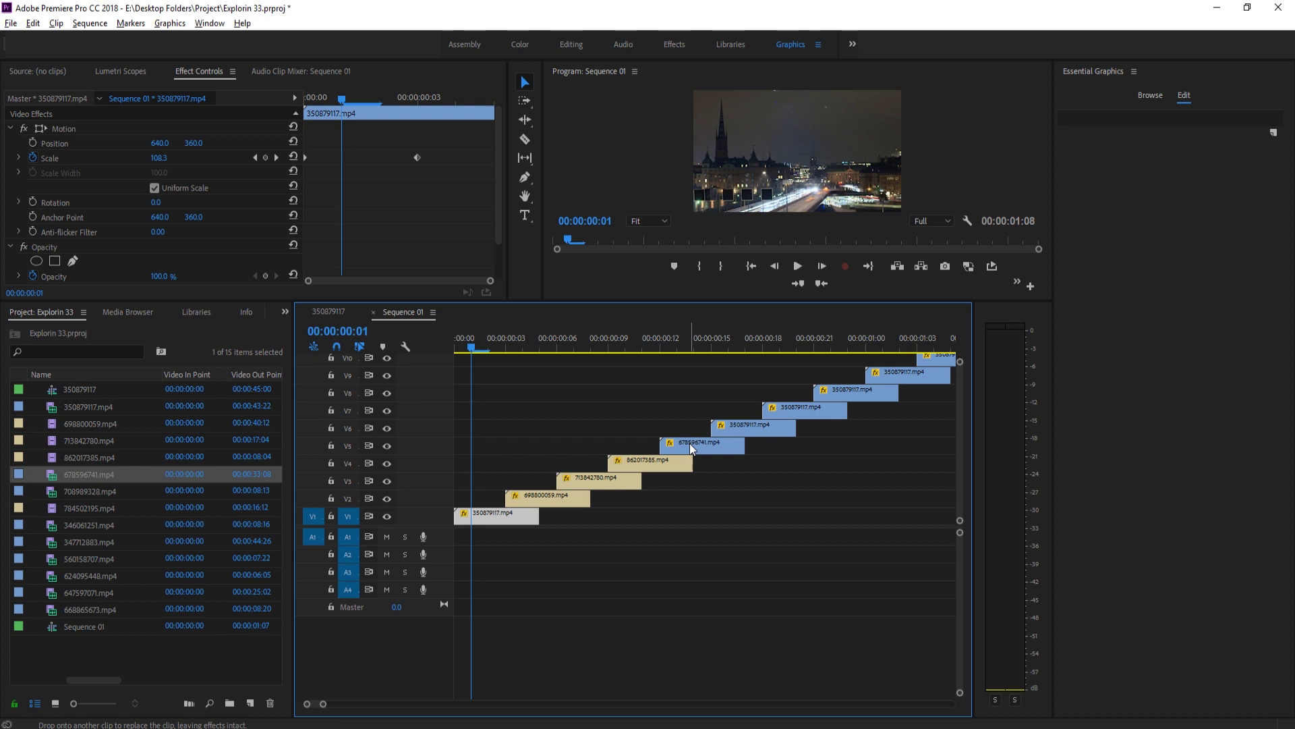
left_click(69, 493)
left_click_drag(280, 475, 773, 435)
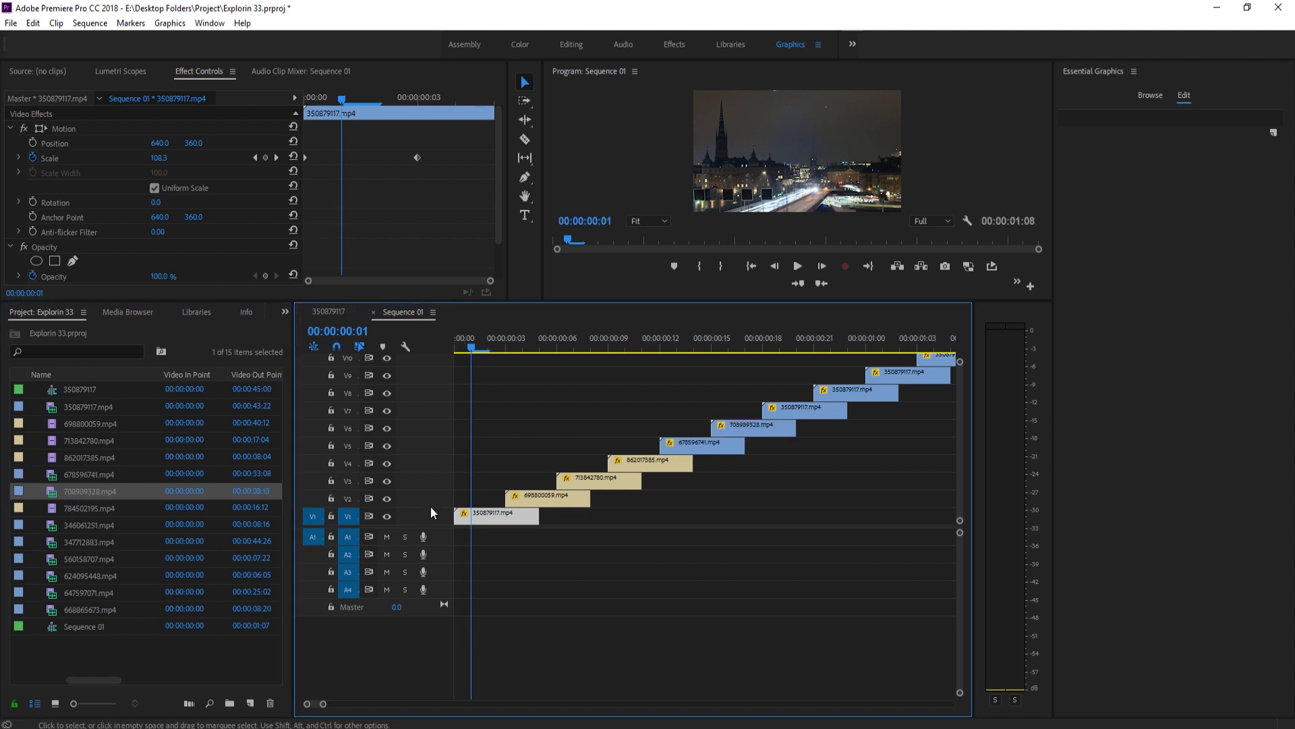
left_click(73, 507)
left_click_drag(370, 495, 737, 442)
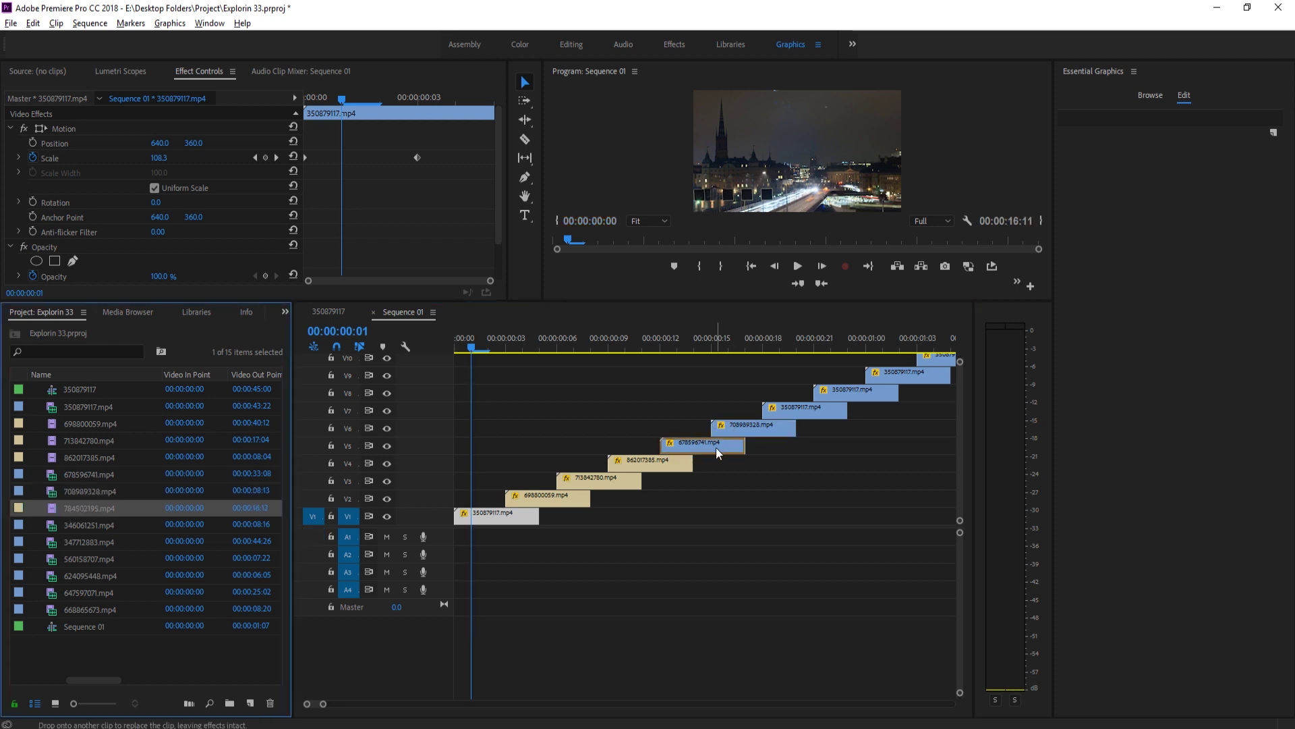
left_click_drag(716, 448, 804, 405)
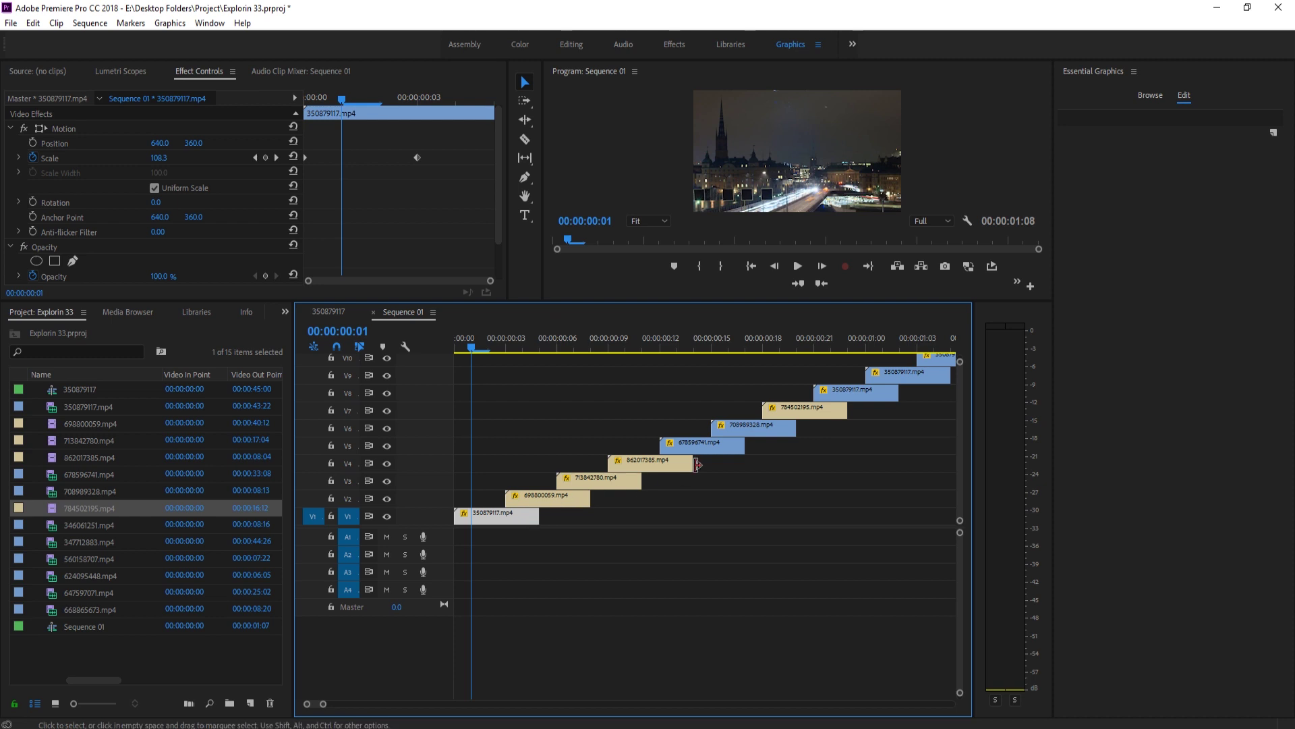
left_click(100, 527)
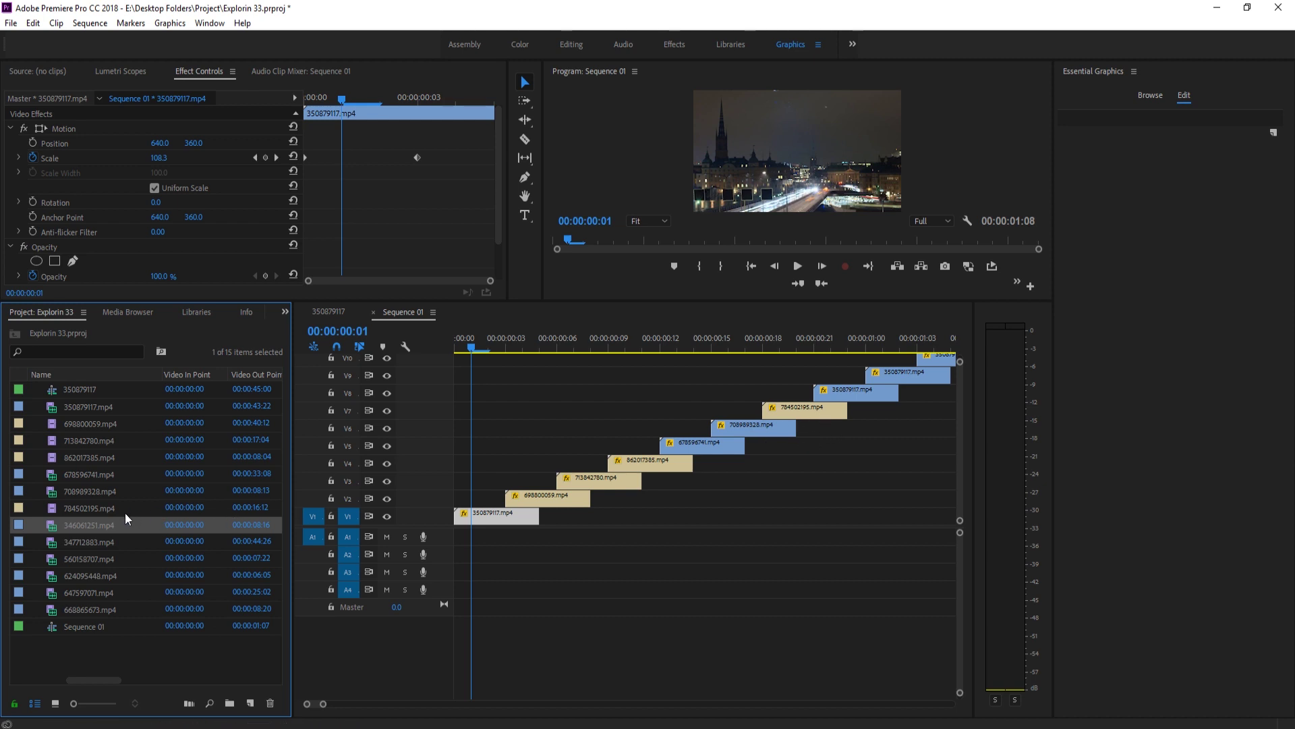
- Drop 346061251.mp4, 347712883.mp4 and 560158707.mp4 onto the top three staircase clips, V8–V10
key("ctrl+shift+a")
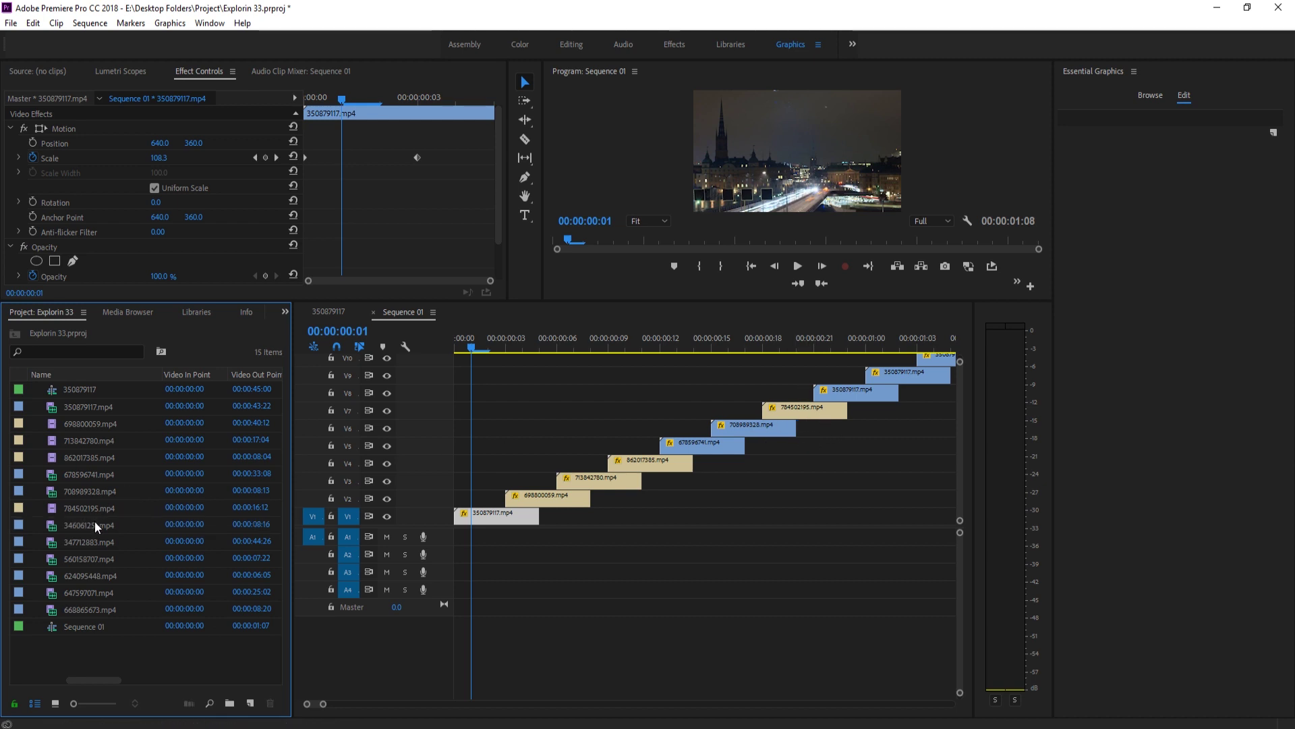
left_click_drag(94, 521, 852, 394)
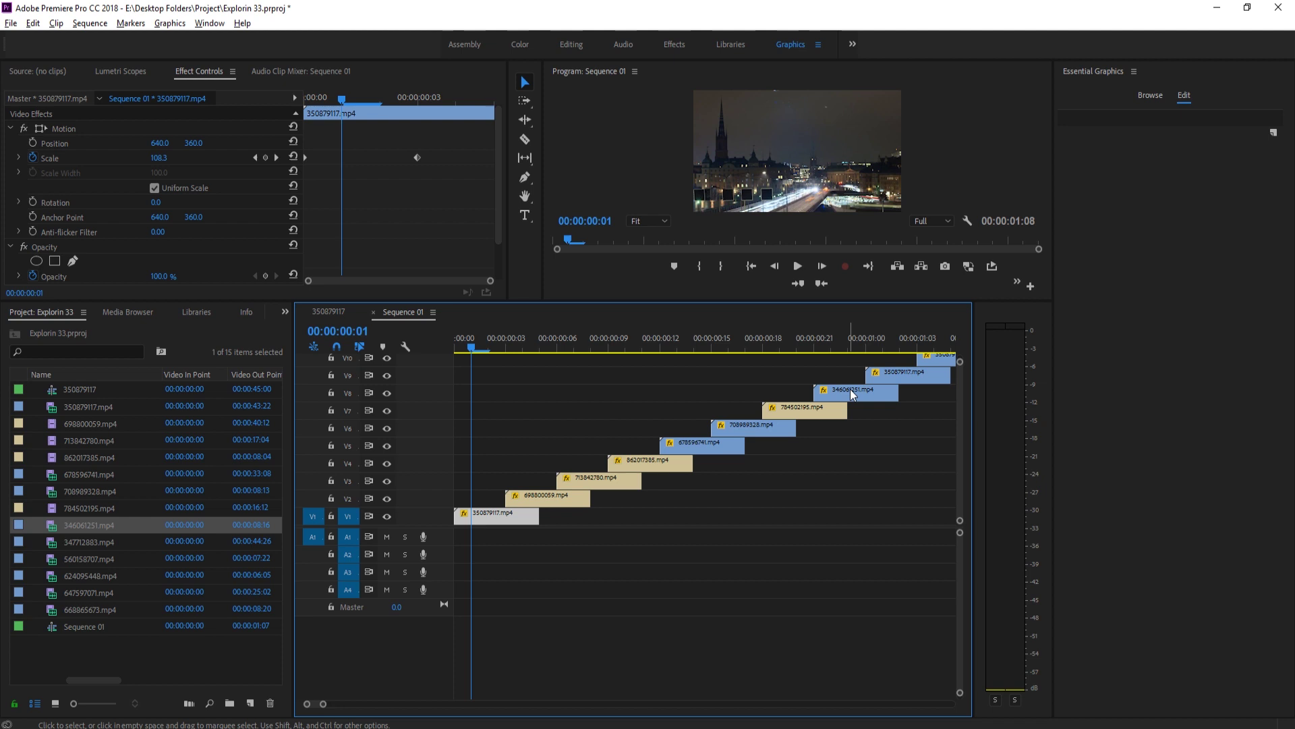
left_click_drag(71, 536, 881, 374)
scroll(957, 379, "up", 3)
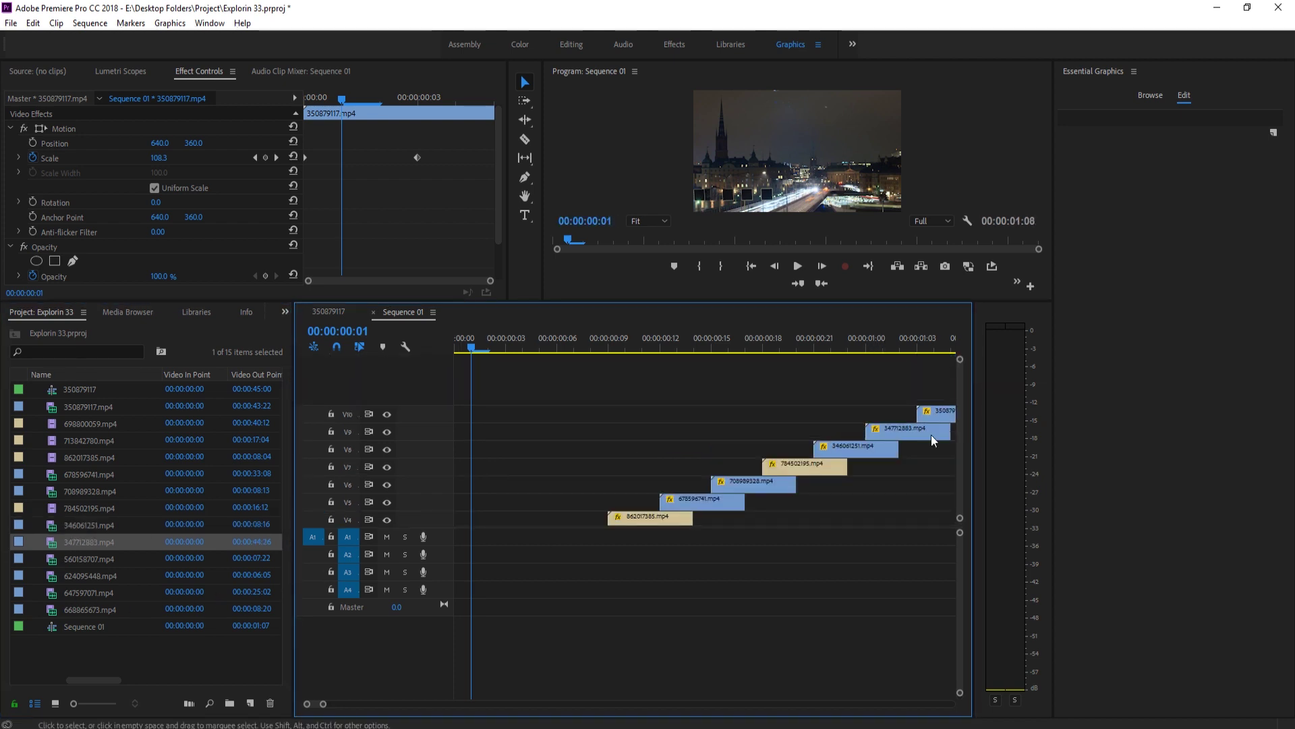
scroll(862, 508, "right", 2)
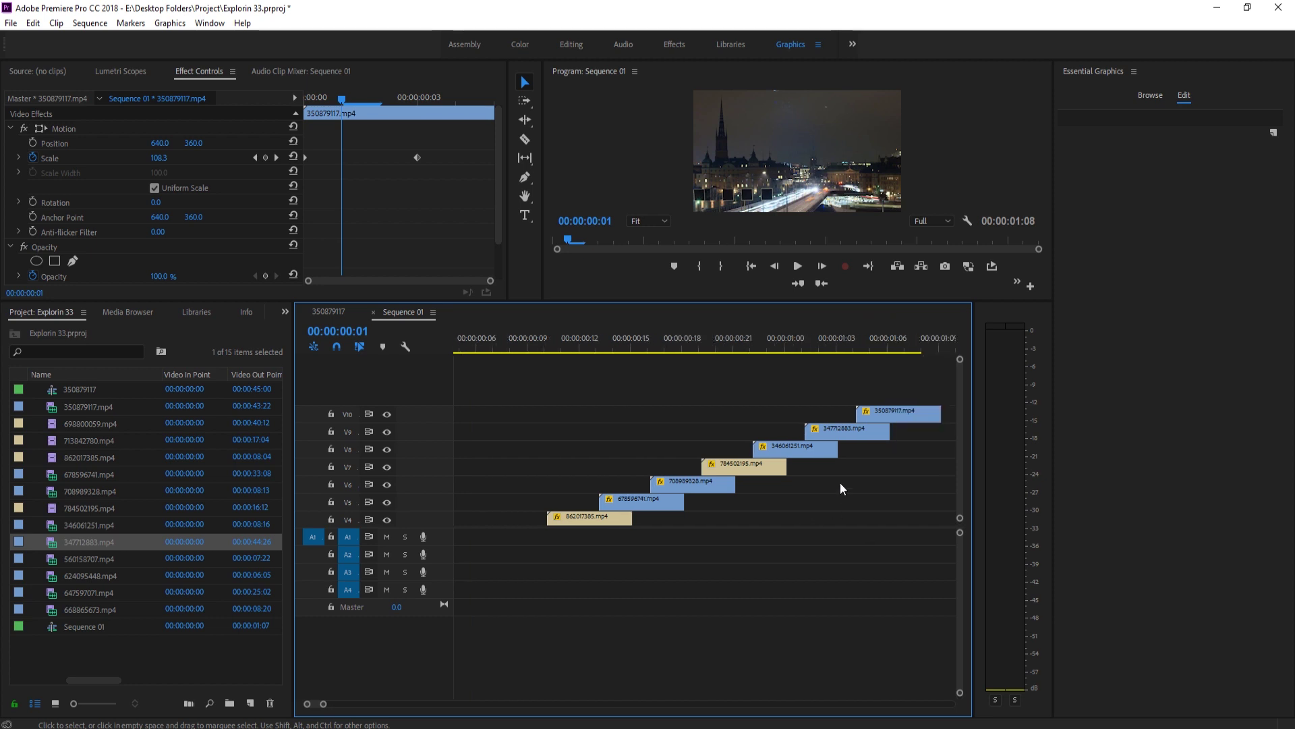
scroll(840, 483, "right", 2)
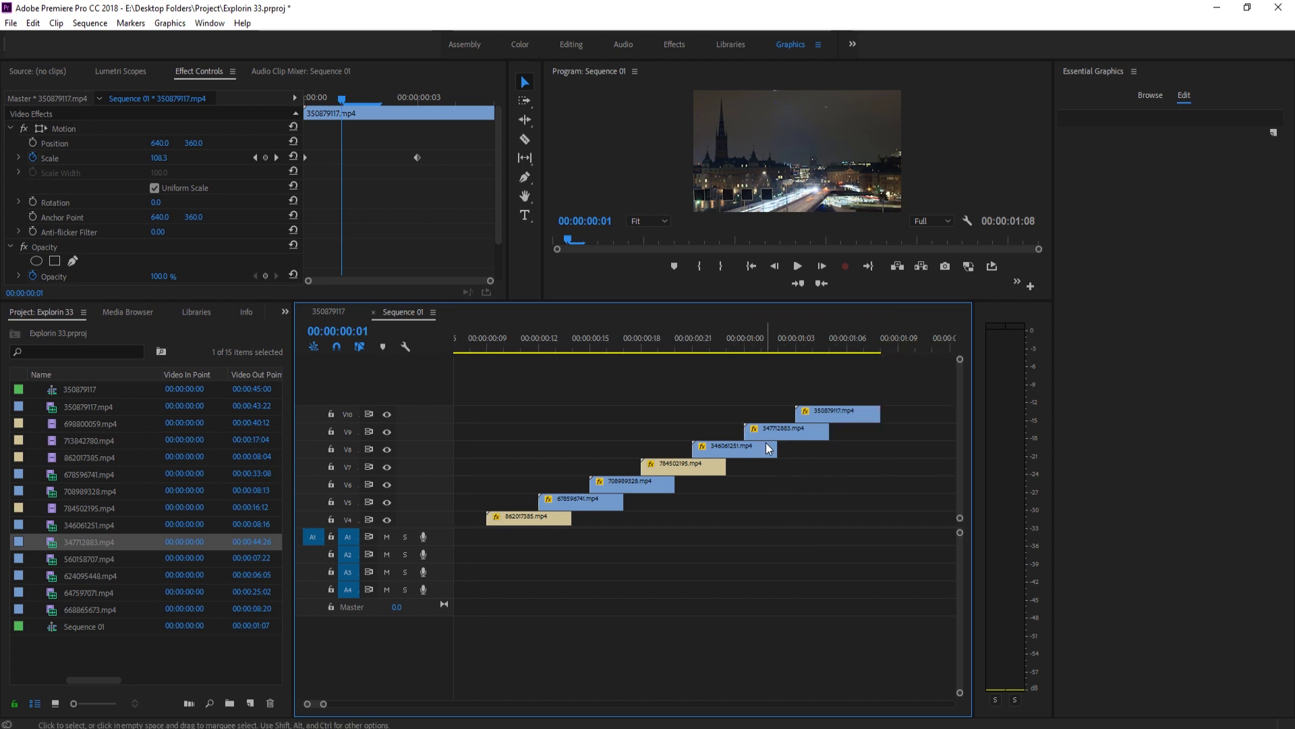
left_click(79, 560)
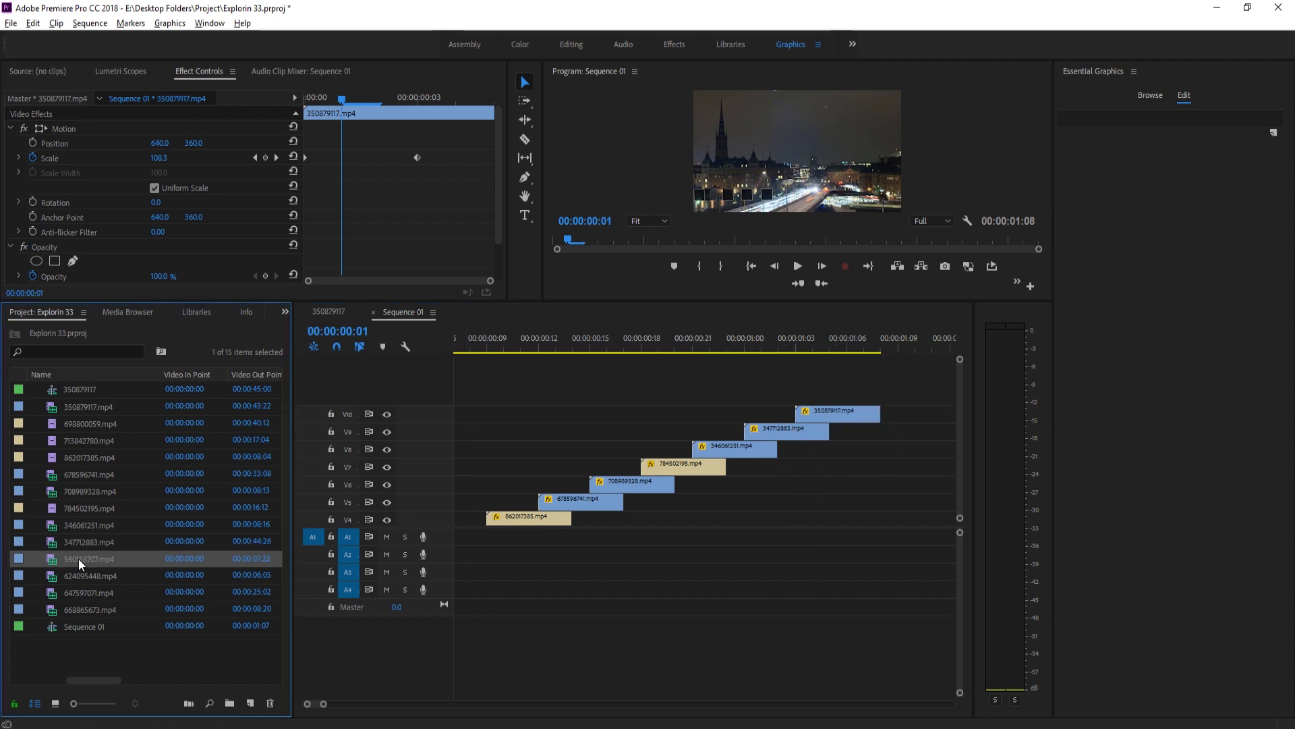
left_click_drag(79, 560, 848, 415)
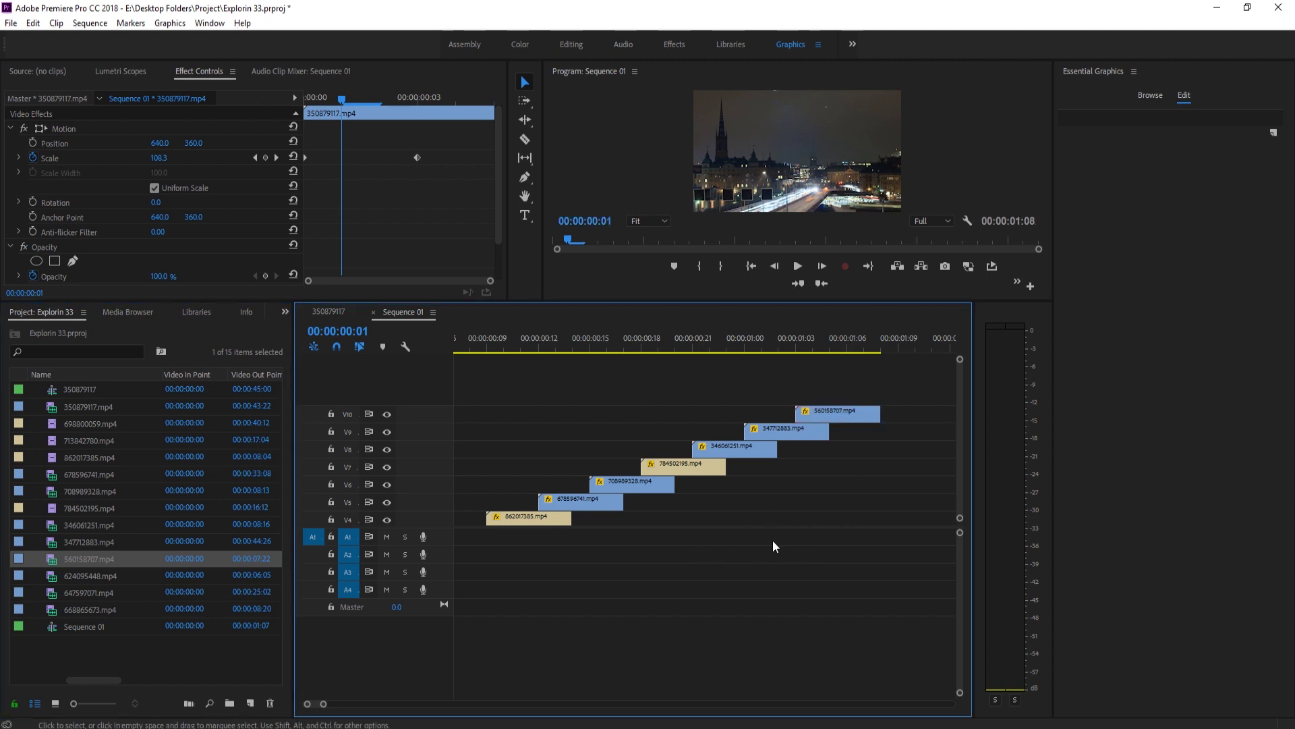
scroll(580, 574, "left", 4)
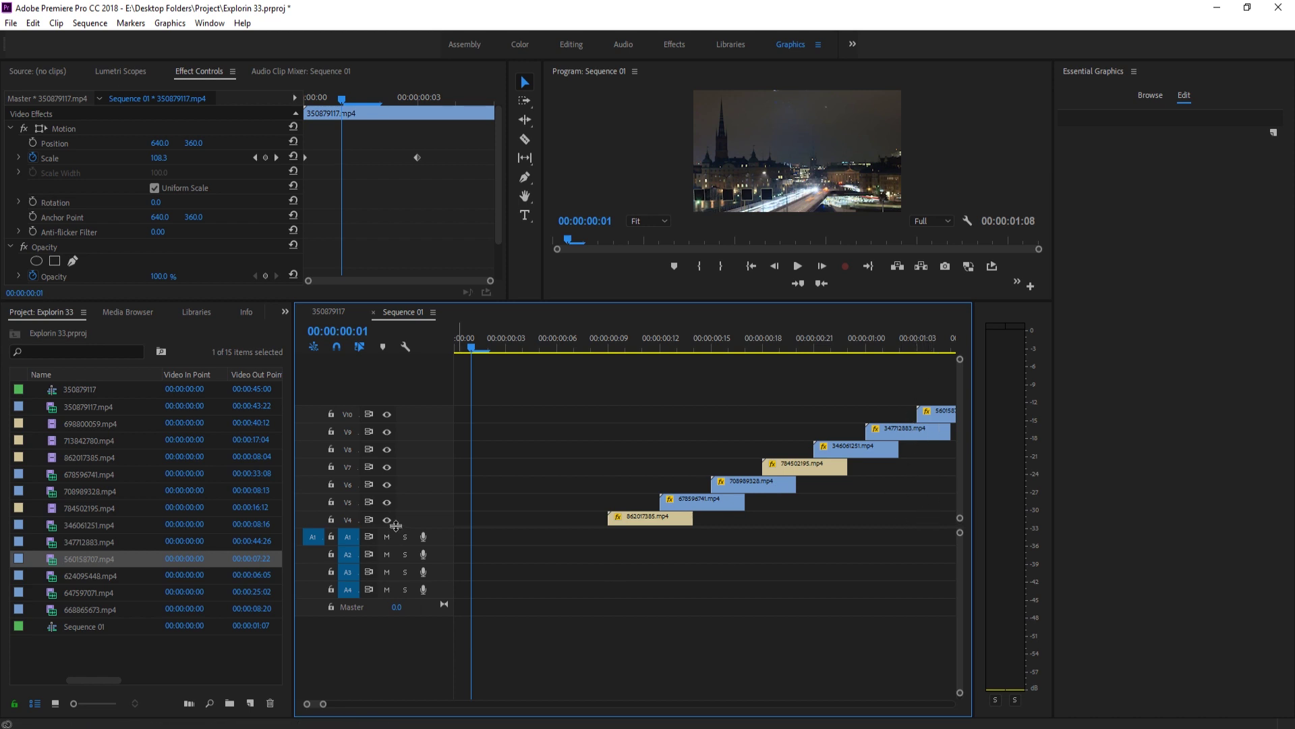
- Enlarge the video tracks, play the sequence, then maximize the Program monitor and rewind to the start
left_click_drag(394, 576, 383, 679)
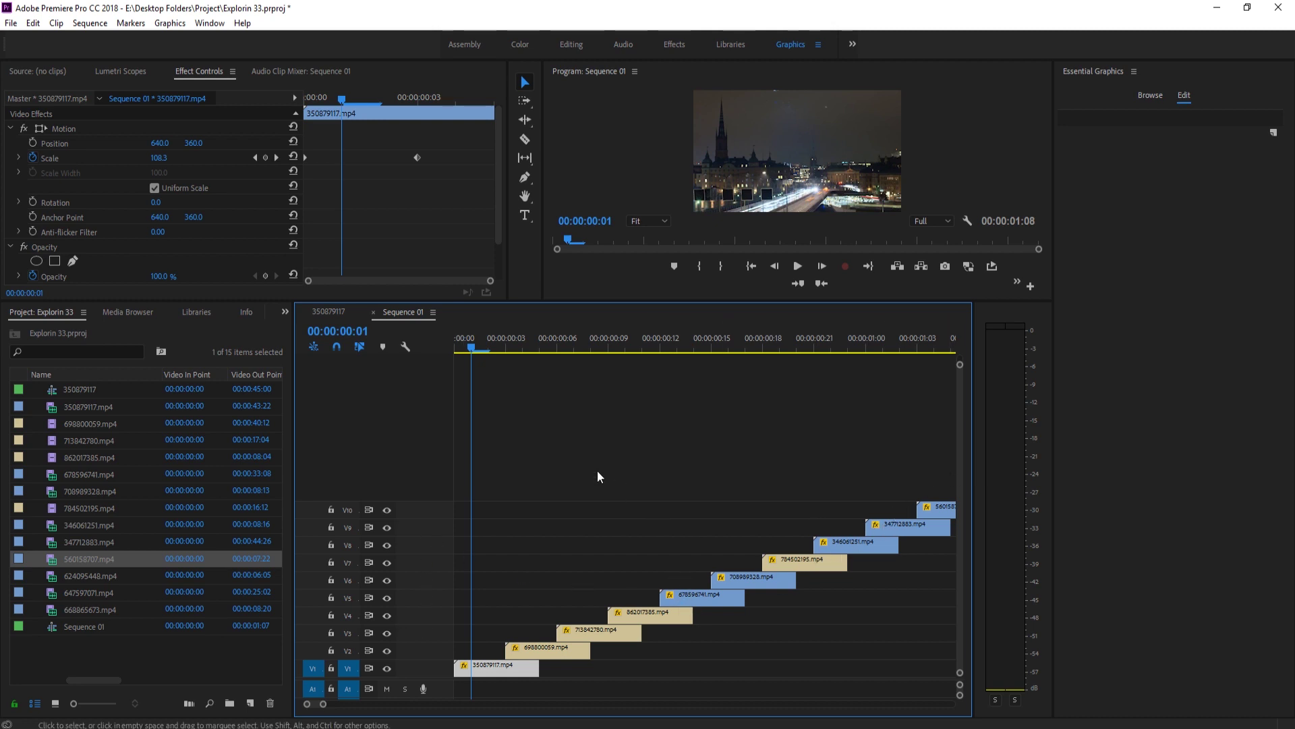
key("space")
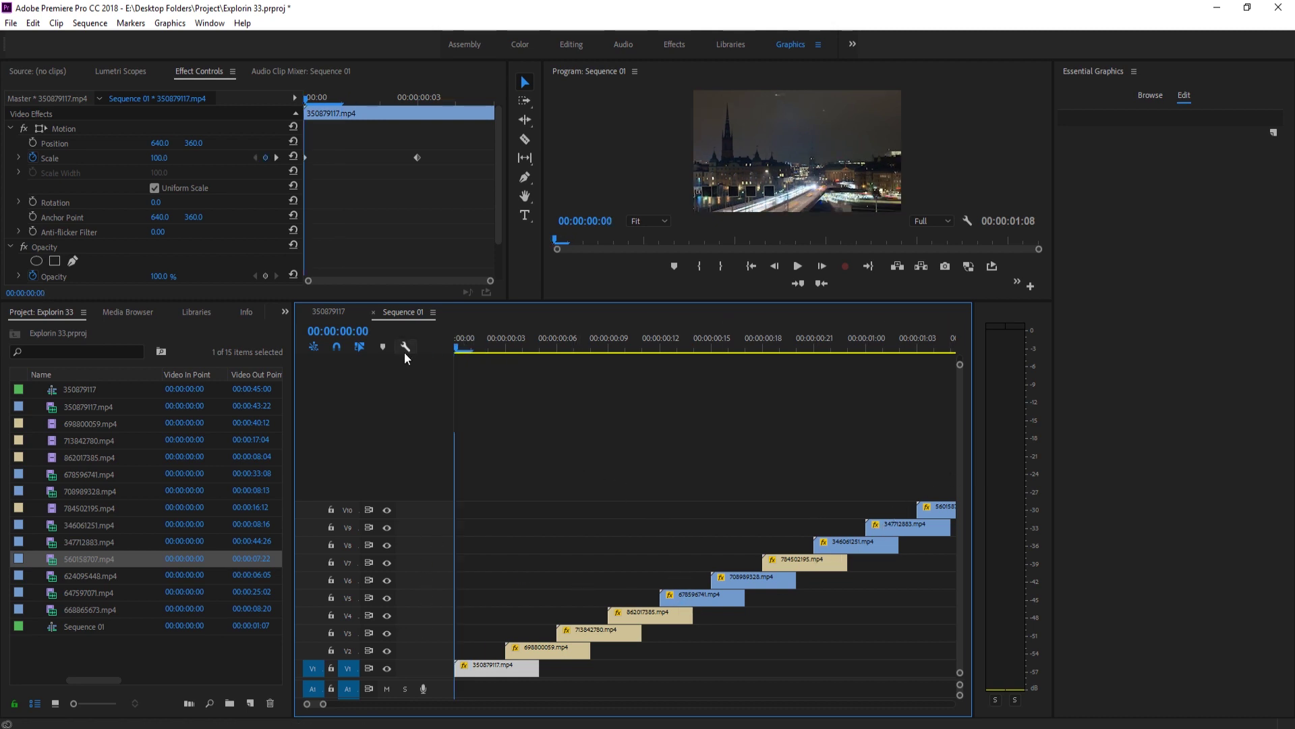
key("space")
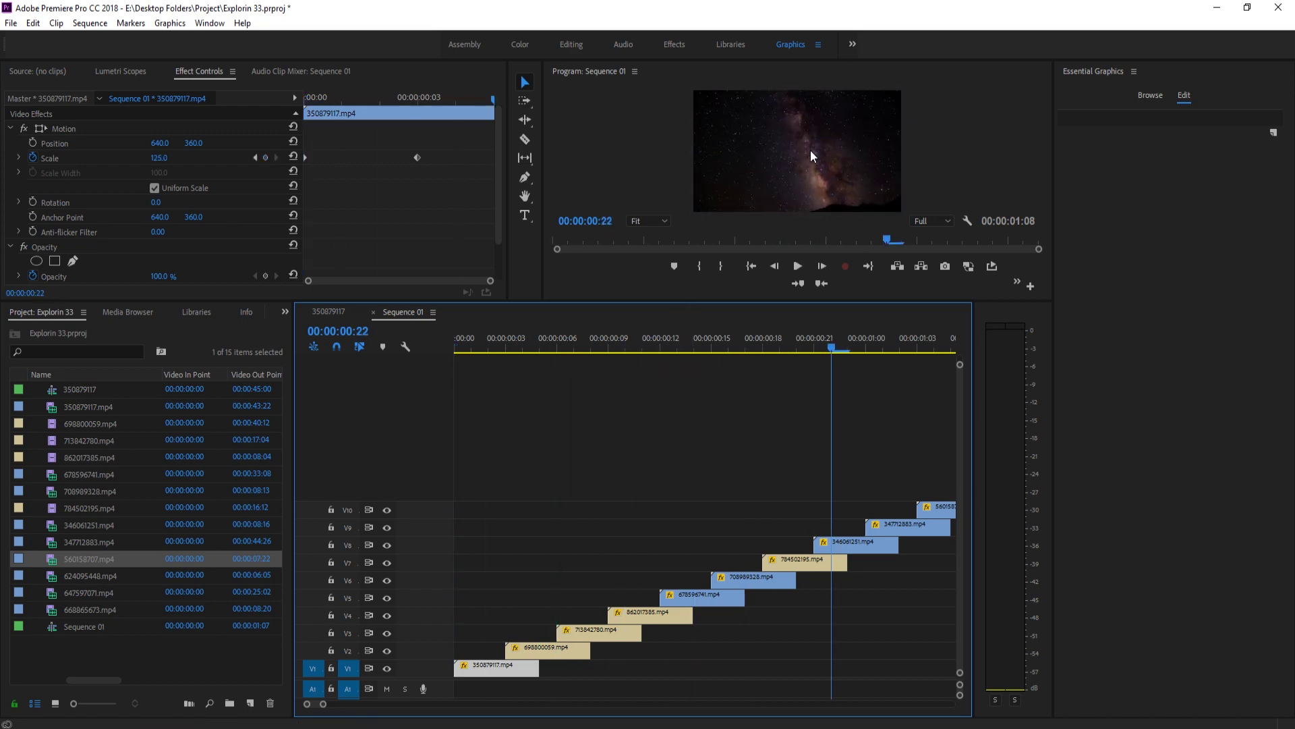
key("grave")
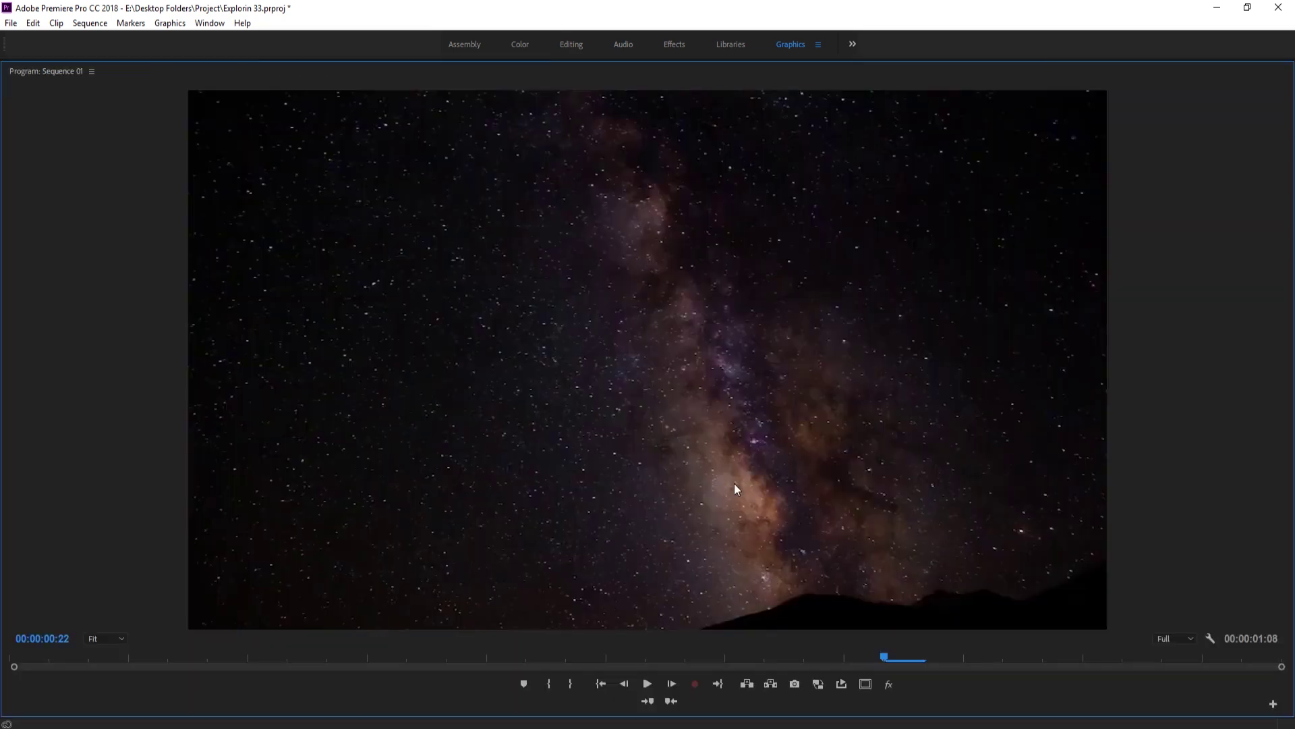
left_click_drag(881, 662, 174, 665)
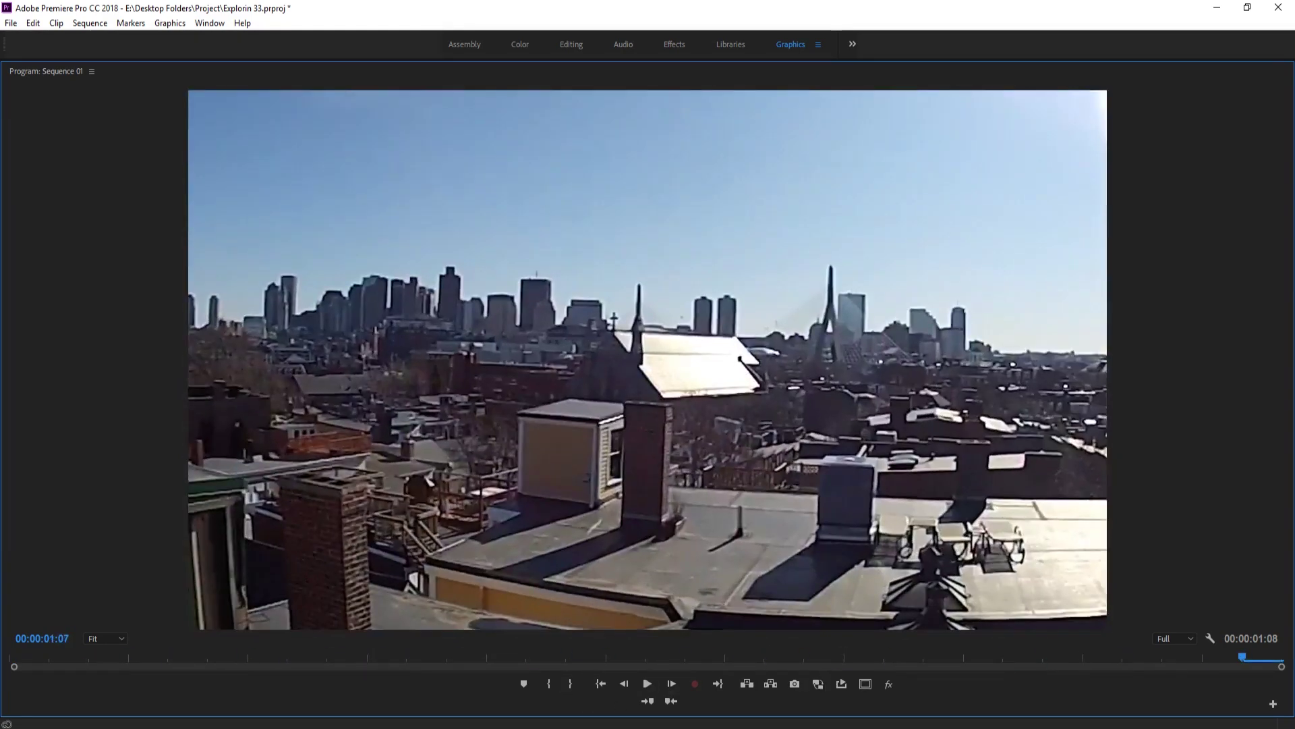
- Play the YouTube Big Bang Theory intro briefly for comparison, then move the browser aside
key("alt+Tab")
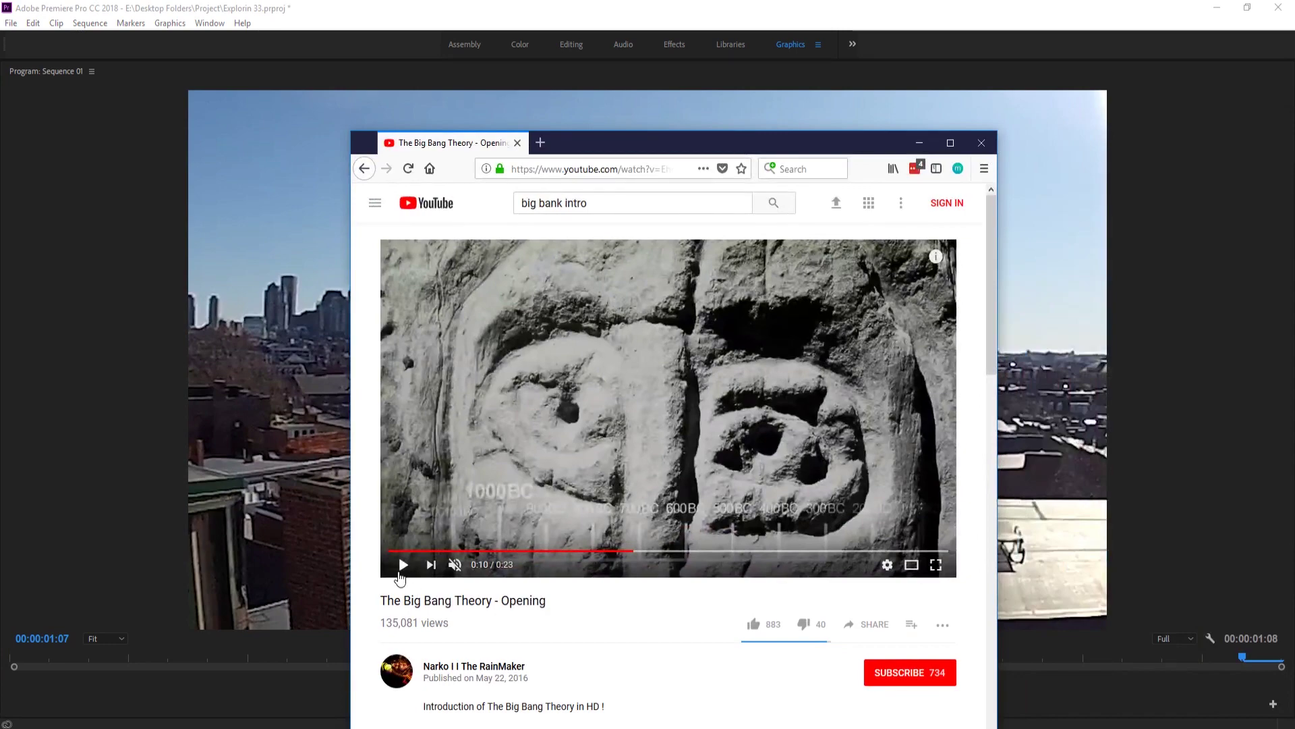
left_click(402, 566)
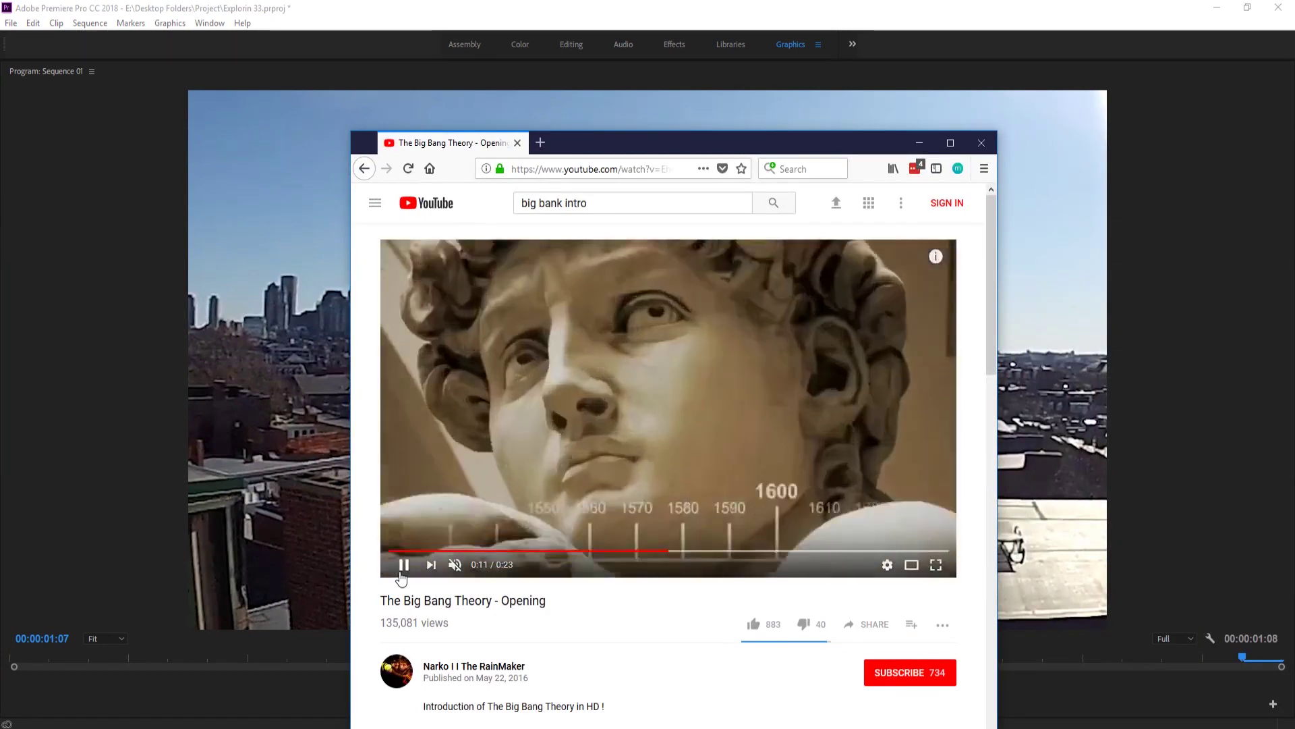
left_click(403, 566)
left_click_drag(653, 143, 1294, 202)
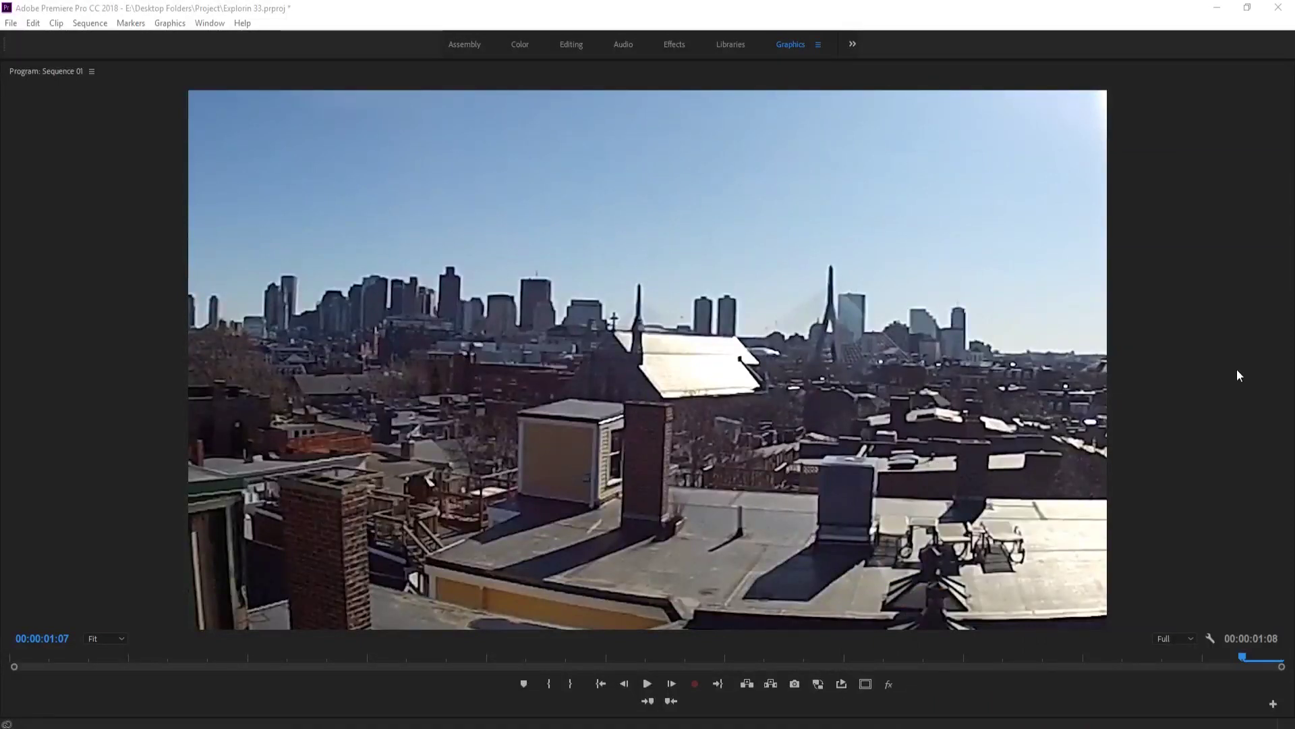
- Scrub the preview to about 00:00:00:11 and play the ten-clip montage from there
left_click_drag(1247, 657, 447, 656)
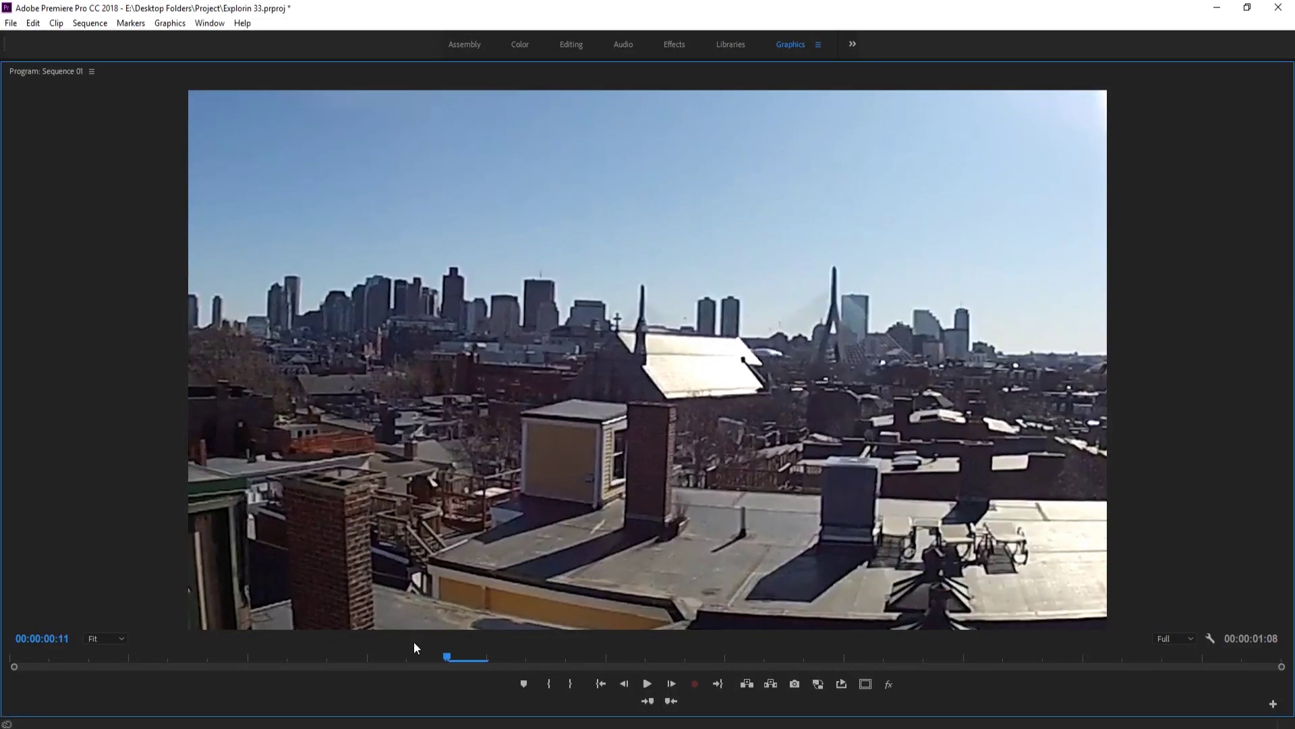
key("space")
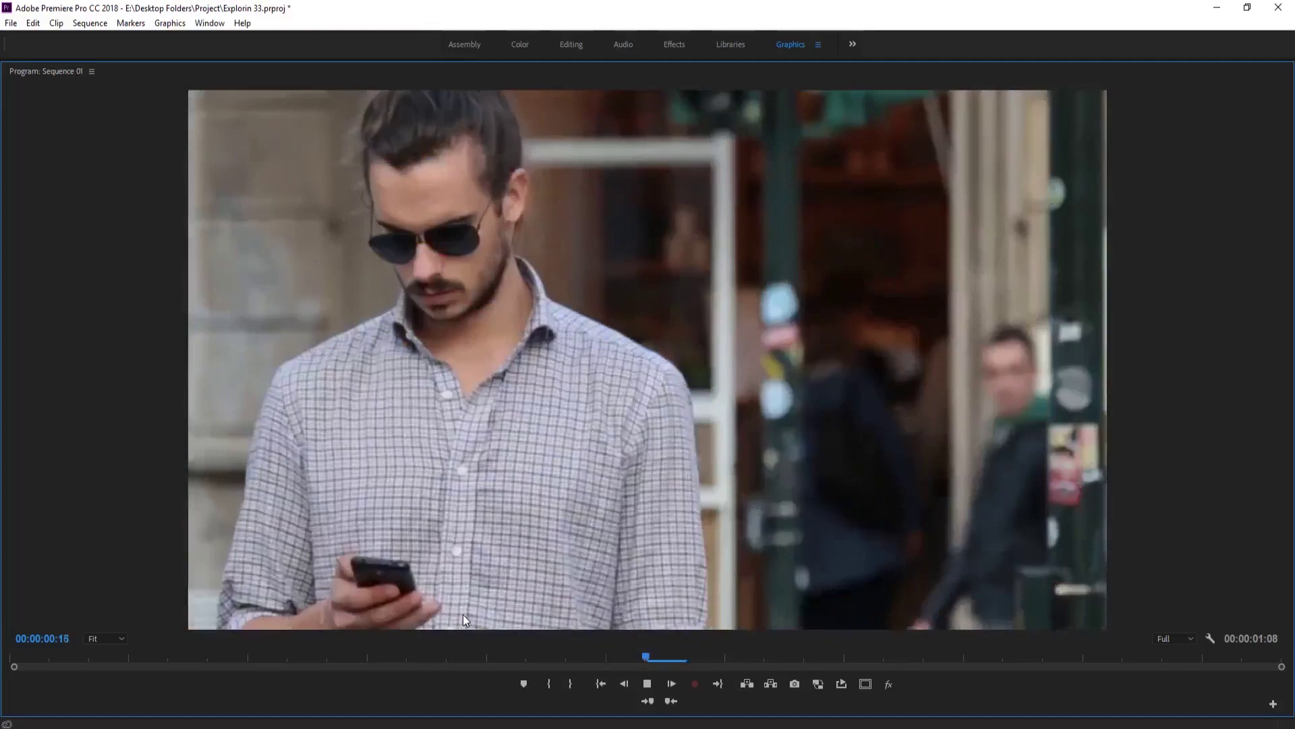